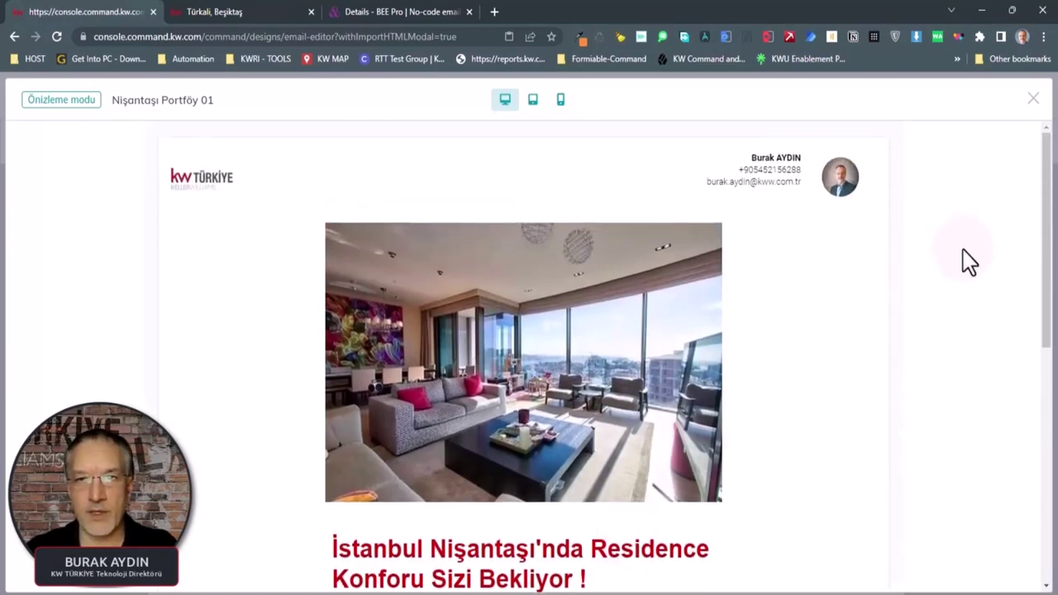
- Close the preview of Nişantaşı Portföy 01, exit the editor saving the changes, and refresh the designs list
{"action": "left_click", "coordinate": [1033, 99]}
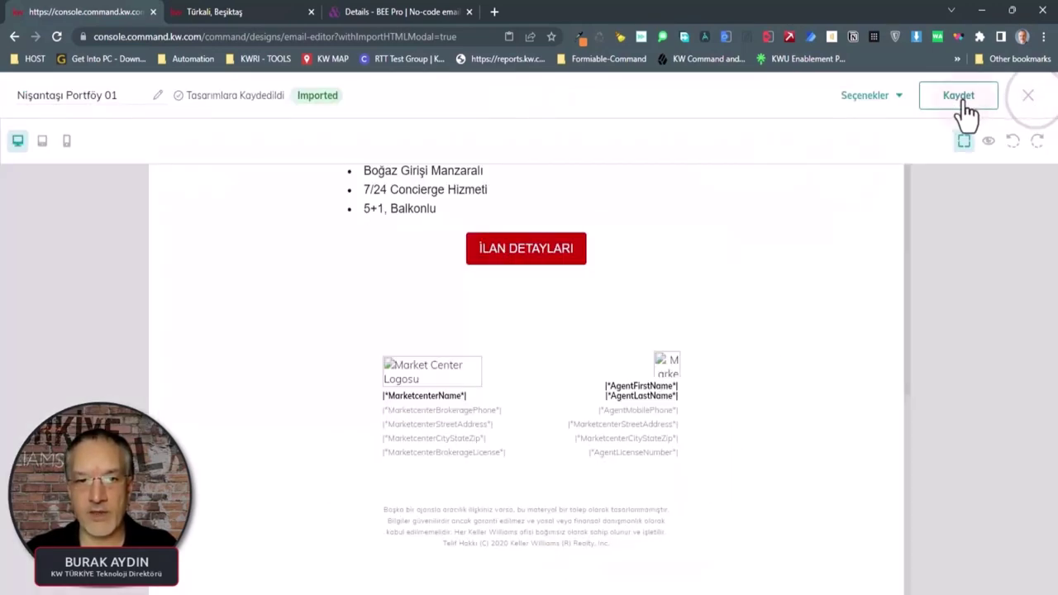
{"action": "left_click", "coordinate": [1029, 97]}
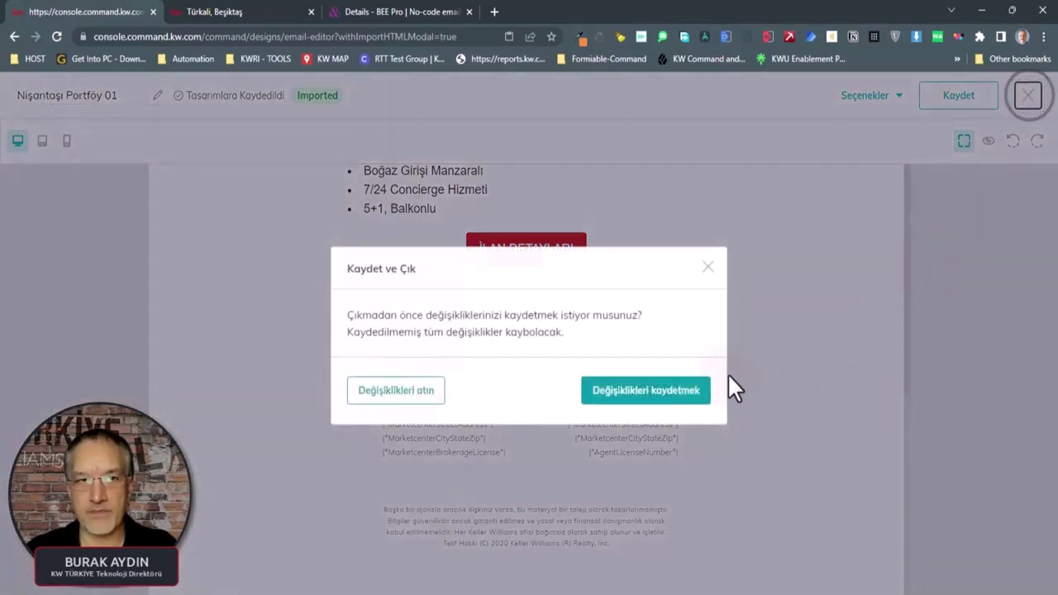
{"action": "left_click", "coordinate": [679, 392]}
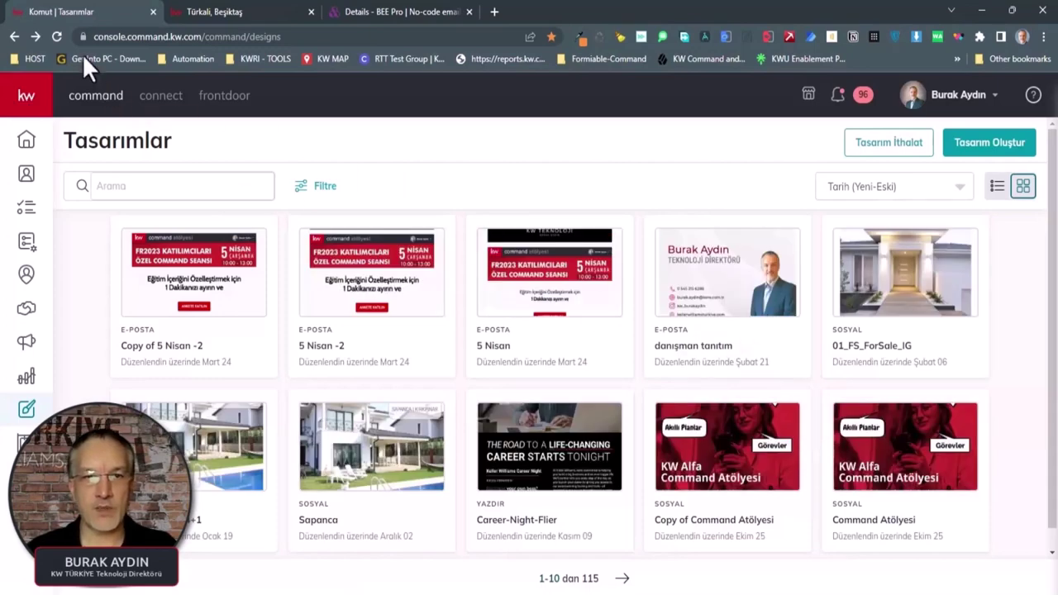
{"action": "key", "text": "F5"}
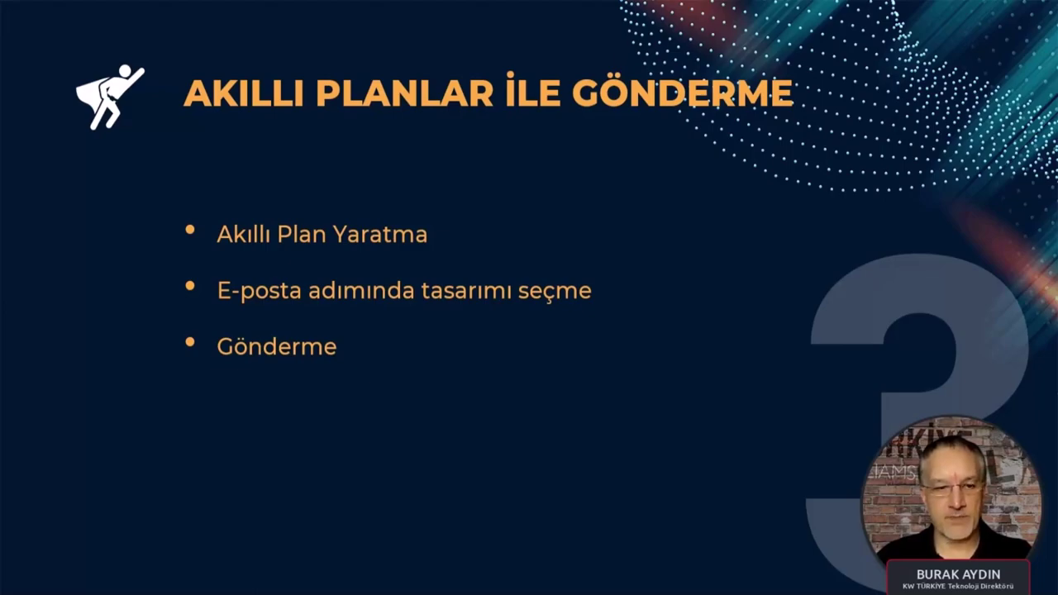
- Go to SmartPlans and start a new SmartPlan named "Nişantaşı Portföy 01"
{"action": "key", "text": "alt+Tab"}
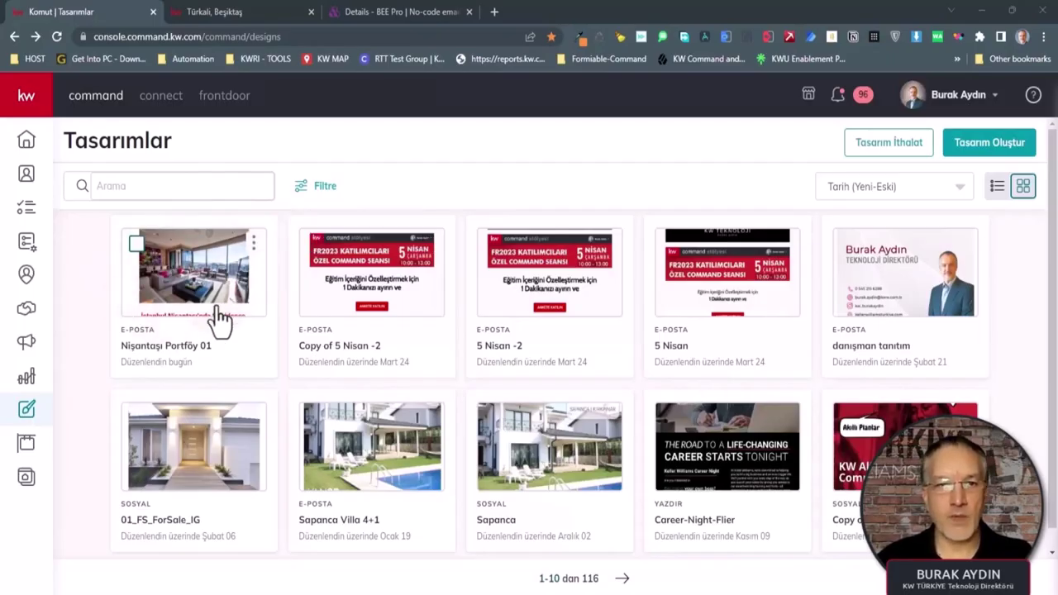
{"action": "mouse_move", "coordinate": [33, 112]}
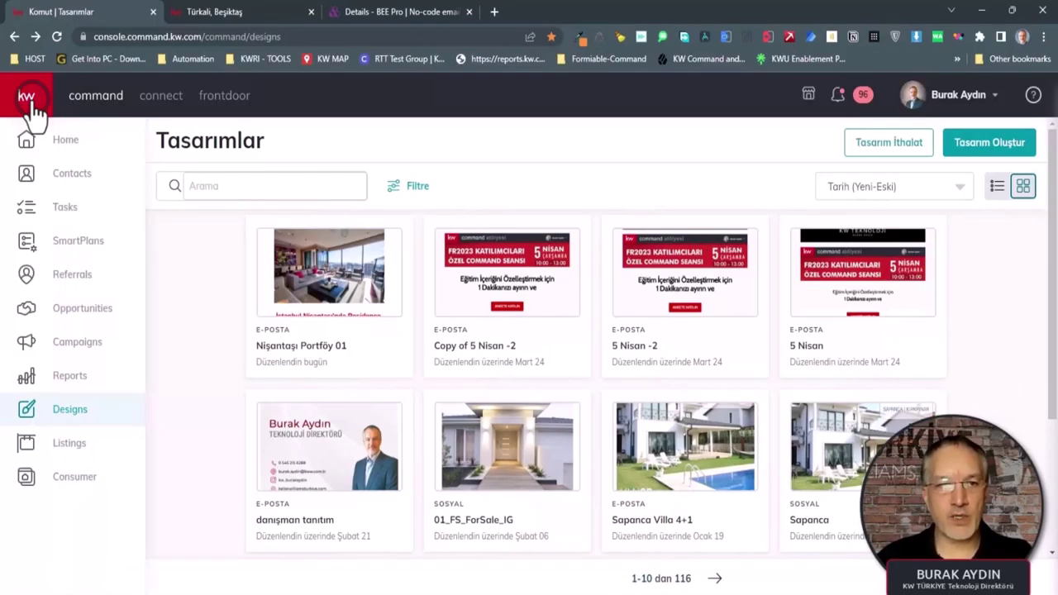
{"action": "left_click", "coordinate": [70, 242]}
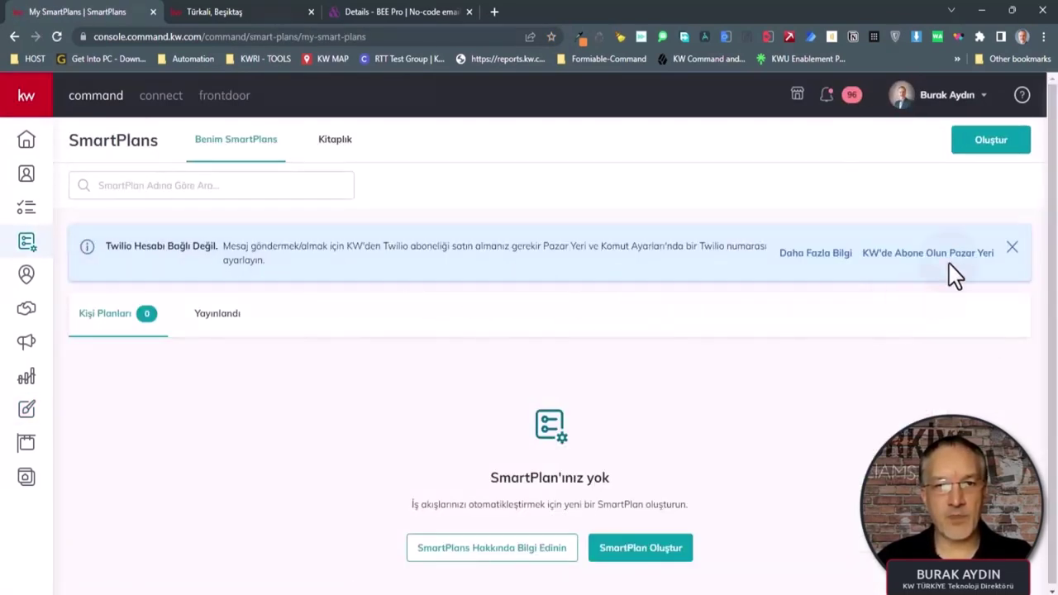
{"action": "left_click", "coordinate": [999, 149]}
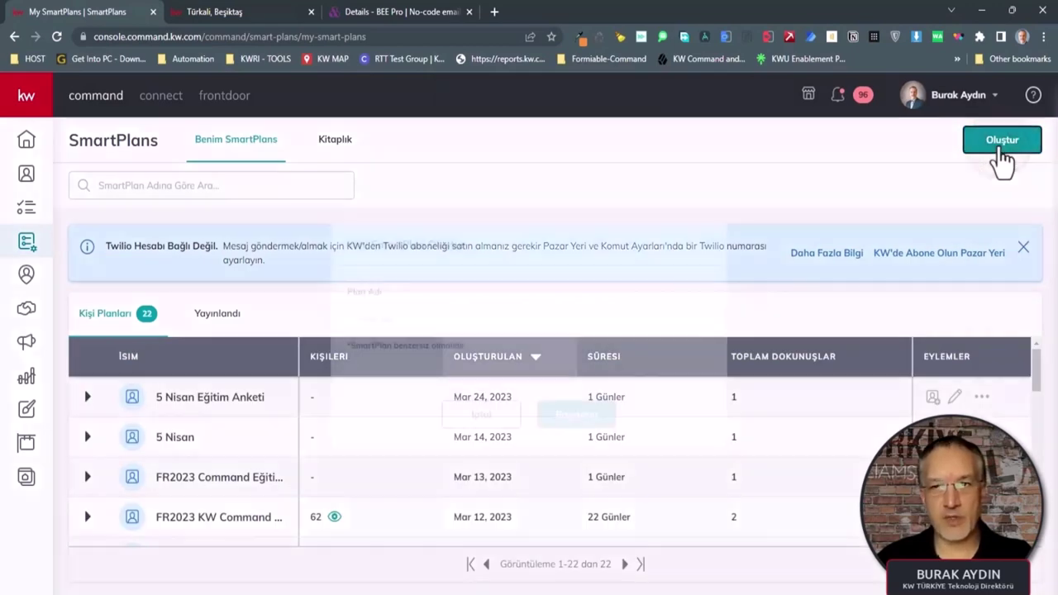
{"action": "left_click", "coordinate": [494, 314]}
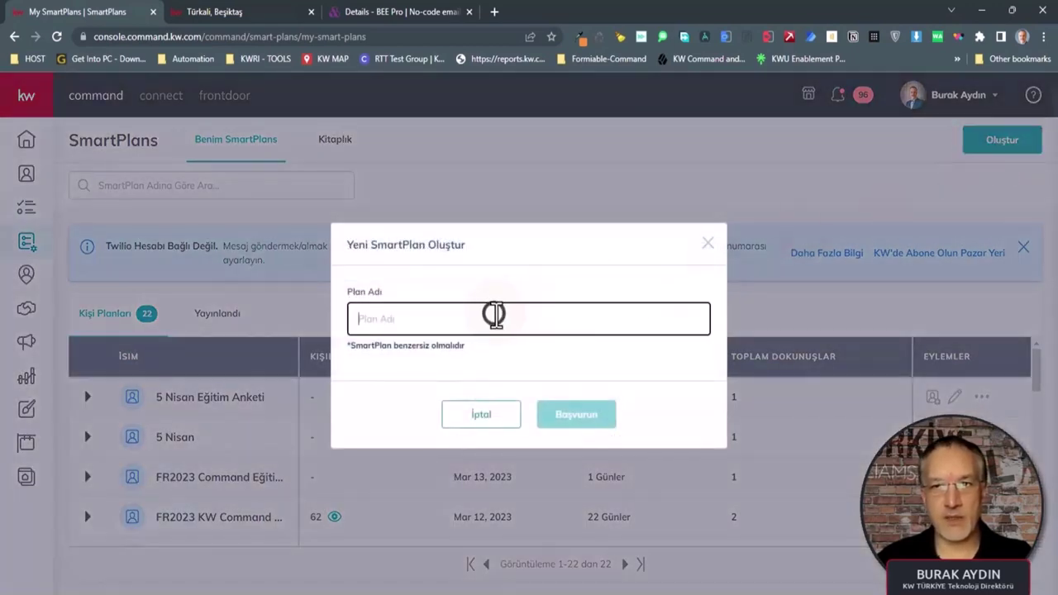
{"action": "type", "text": "Nişanta"}
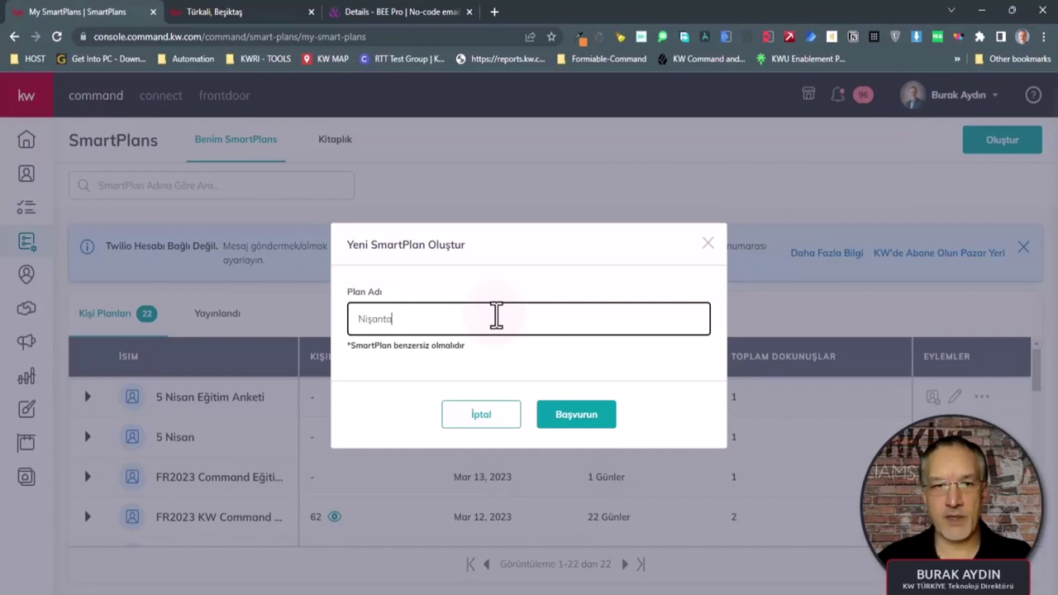
{"action": "type", "text": "şı Port"}
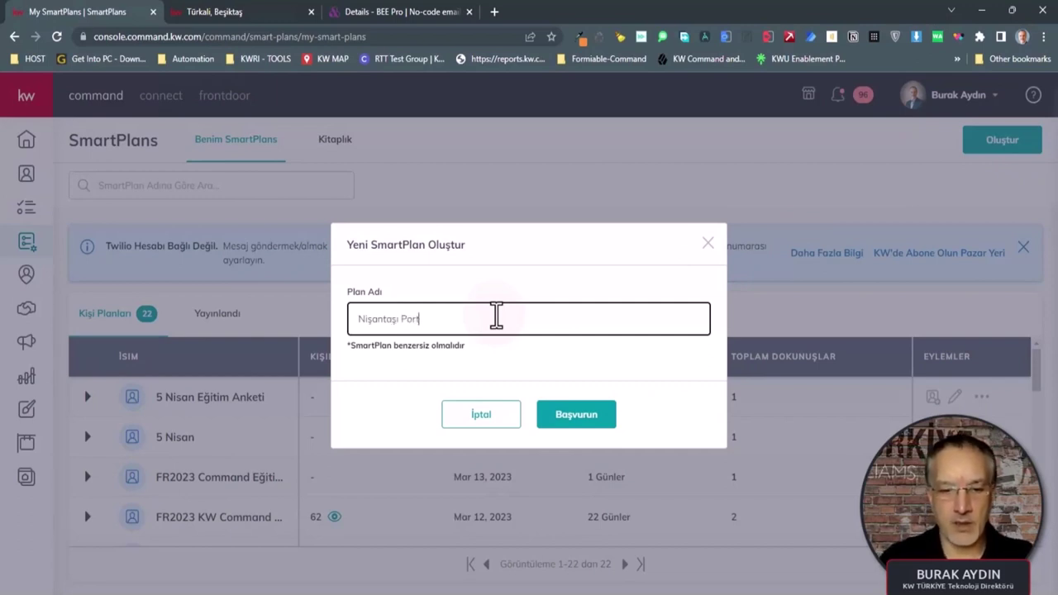
{"action": "type", "text": "föy 01"}
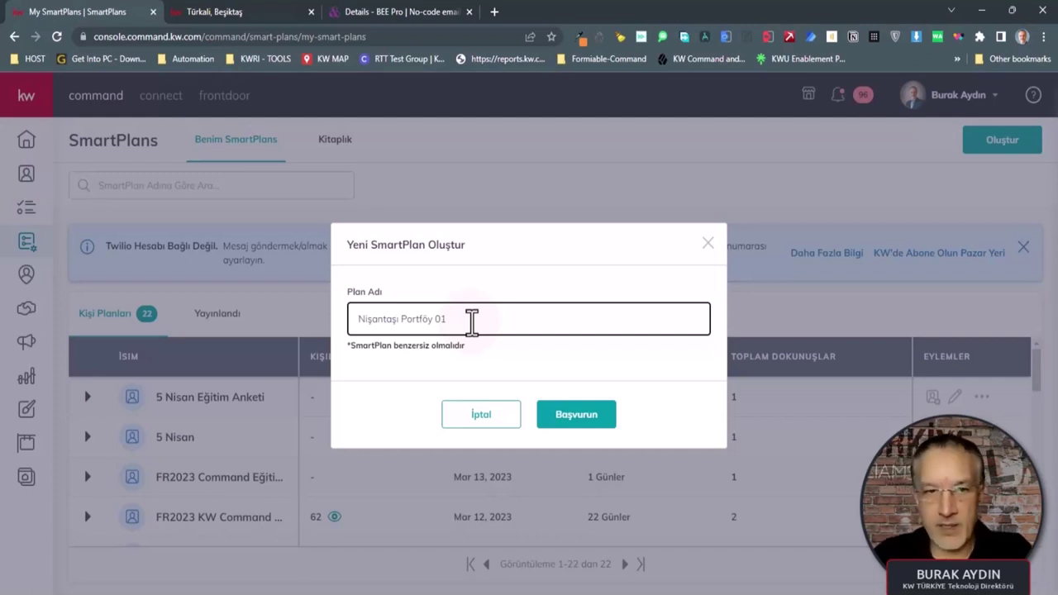
{"action": "left_click_drag", "start_coordinate": [471, 322], "coordinate": [358, 315]}
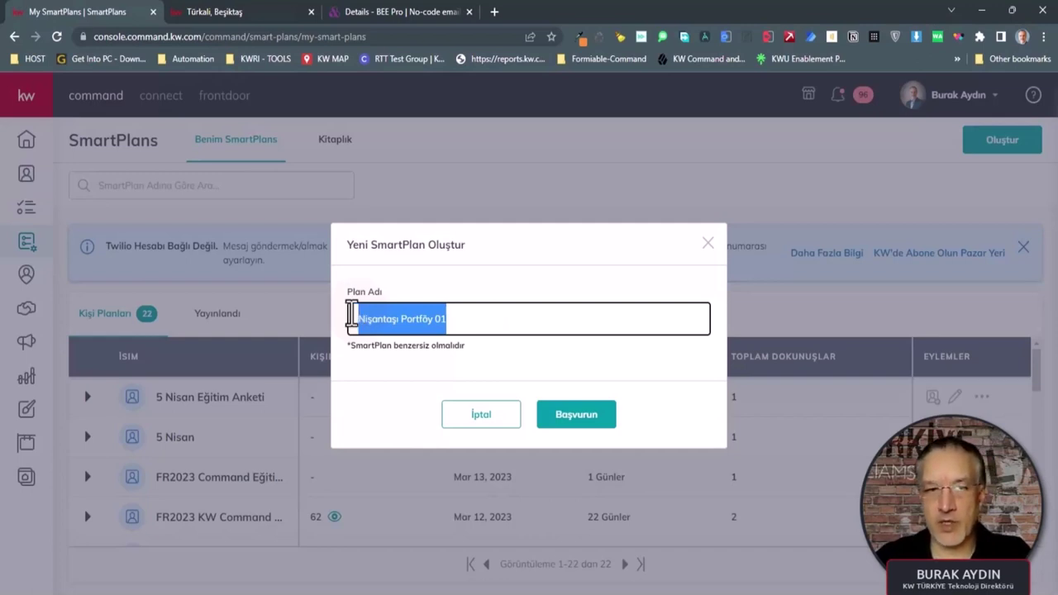
{"action": "left_click", "coordinate": [592, 420]}
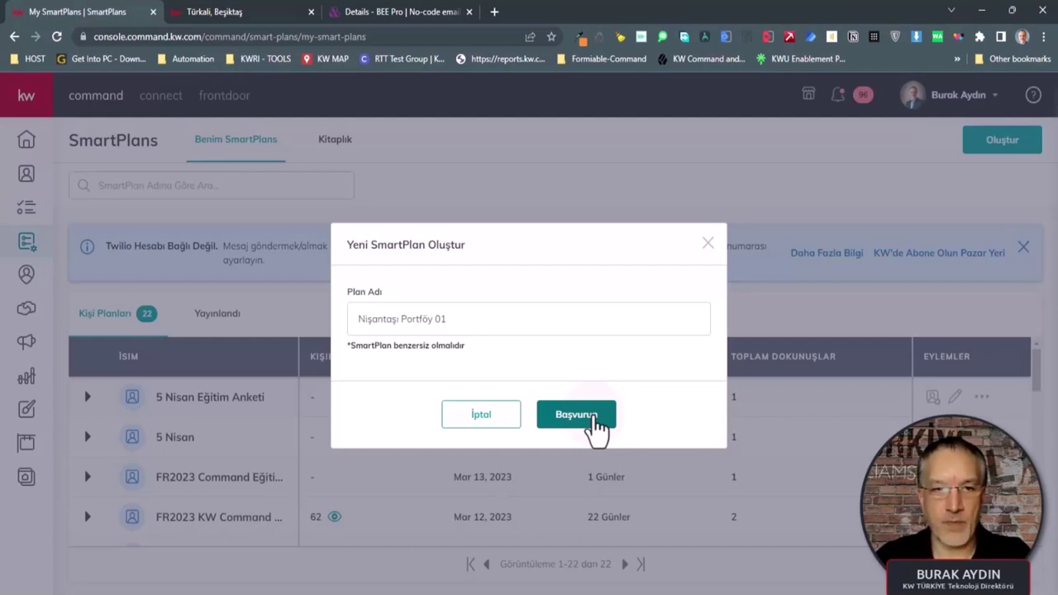
- Copy the headline "İstanbul Nişantaşı'nda Residence Konforu Sizi Bekliyor !" from metin.txt in Notepad, and confirm creation of the new SmartPlan
{"action": "mouse_move", "coordinate": [749, 594]}
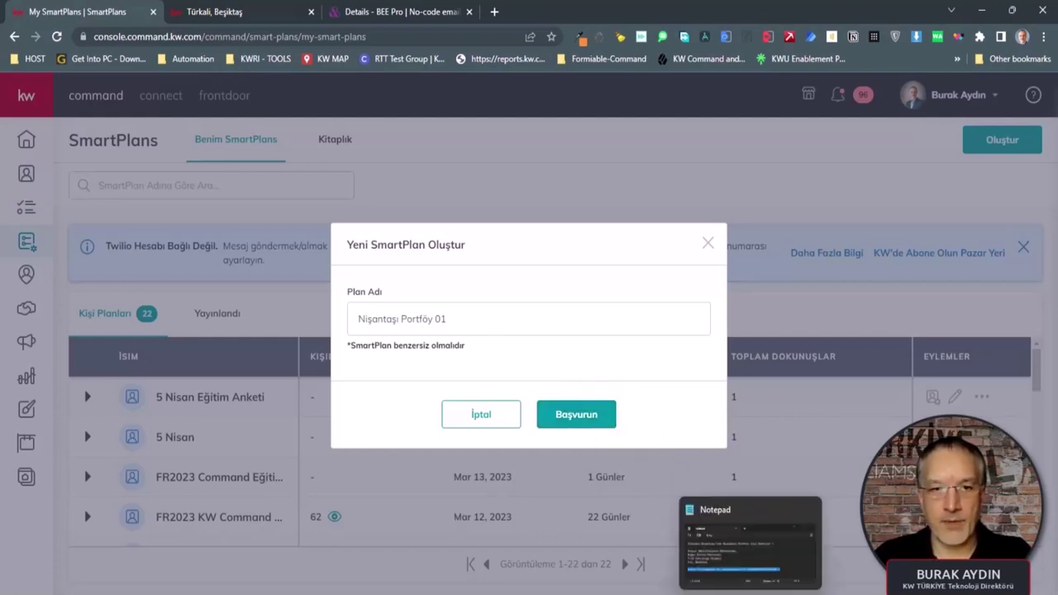
{"action": "left_click", "coordinate": [750, 545]}
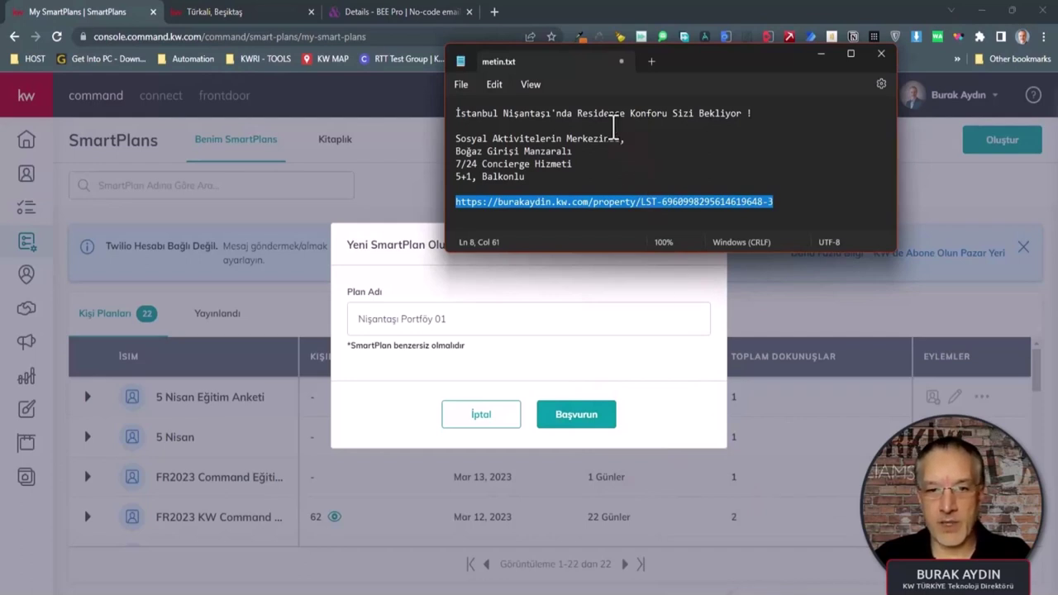
{"action": "left_click", "coordinate": [589, 123]}
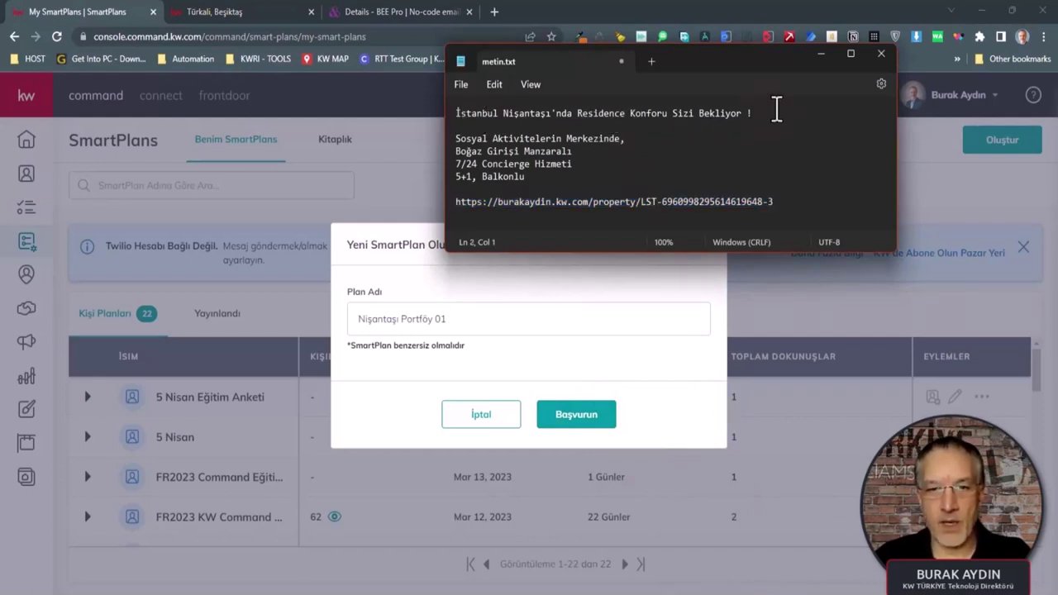
{"action": "left_click_drag", "start_coordinate": [760, 111], "coordinate": [455, 111]}
{"action": "key", "text": "ctrl+c"}
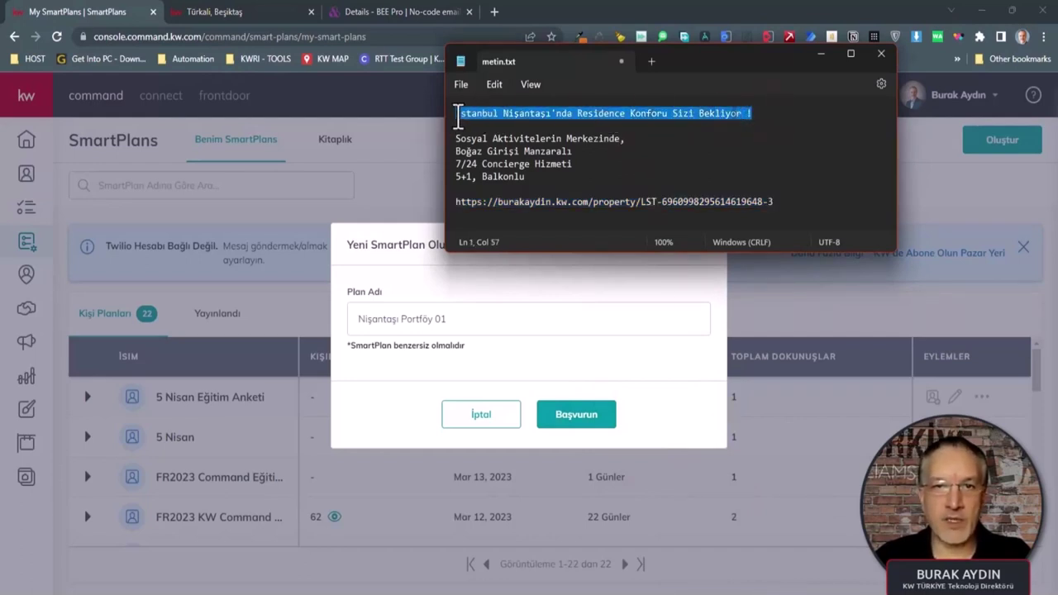
{"action": "left_click", "coordinate": [580, 421]}
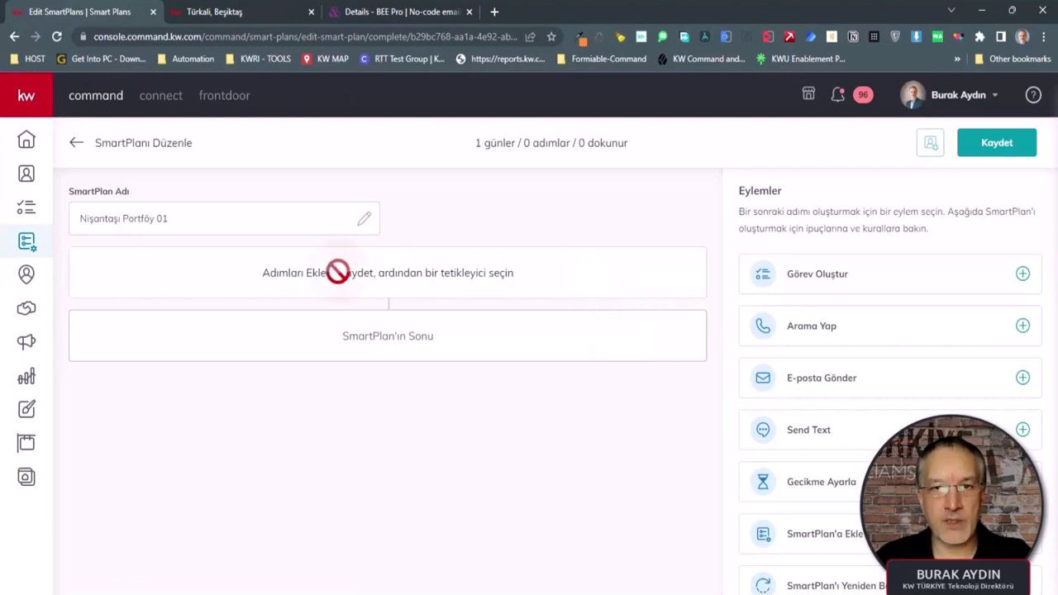
- Add an E-posta Gönder step to the plan with the subject "İstanbul Nişantaşı'nda Residence Konforu Sizi Bekliyor !"
{"action": "left_click", "coordinate": [839, 388]}
{"action": "scroll", "coordinate": [314, 528], "scroll_direction": "down", "scroll_amount": 2}
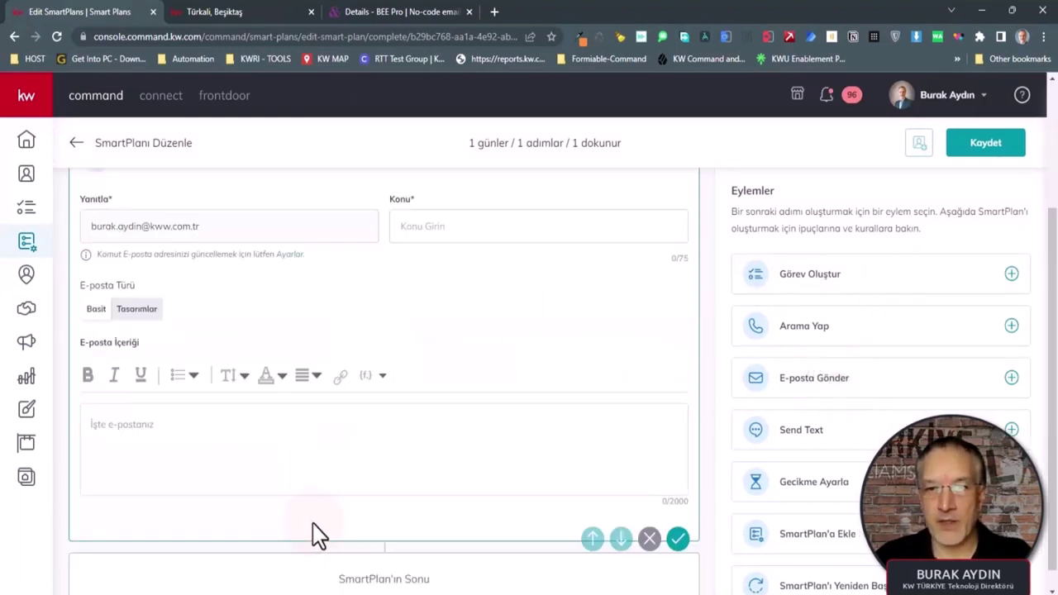
{"action": "scroll", "coordinate": [379, 436], "scroll_direction": "up", "scroll_amount": 2}
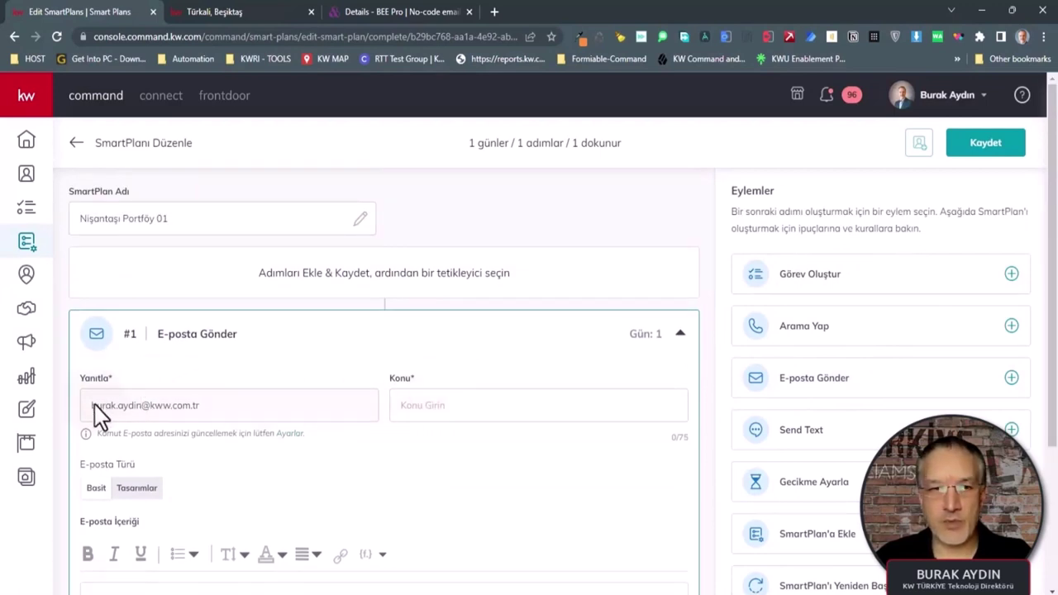
{"action": "left_click", "coordinate": [475, 405]}
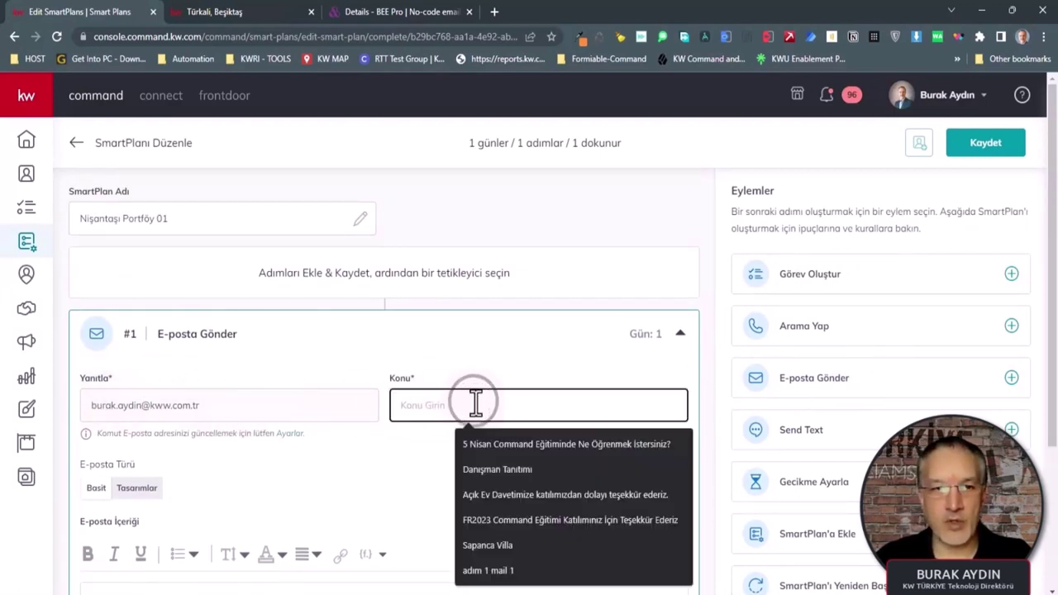
{"action": "key", "text": "ctrl+v"}
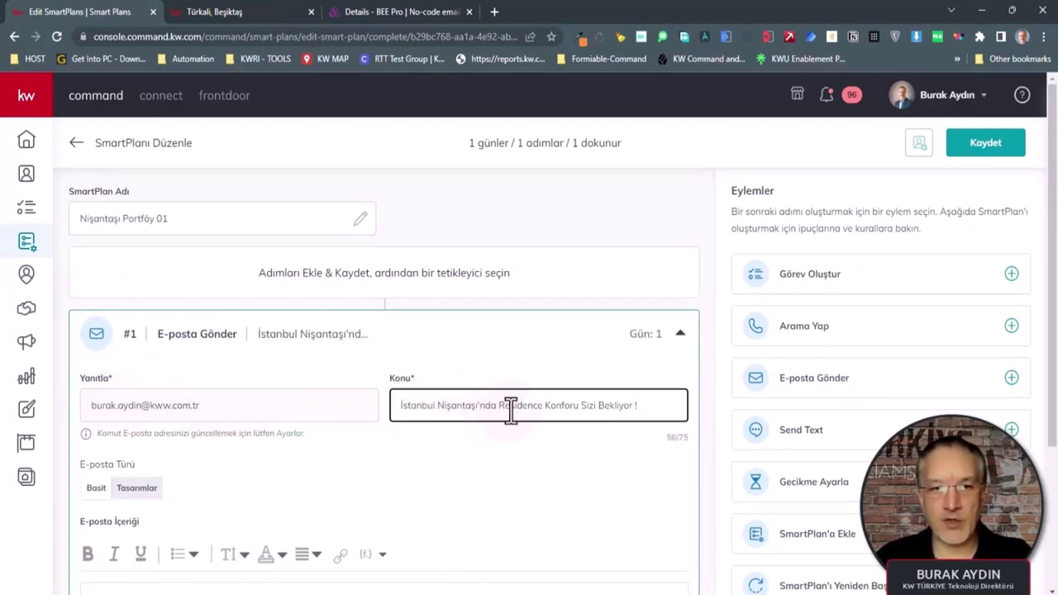
- Set the email type to Tasarımlar and choose the Nişantaşı Portföy 01 design as the email content
{"action": "scroll", "coordinate": [578, 473], "scroll_direction": "down", "scroll_amount": 2}
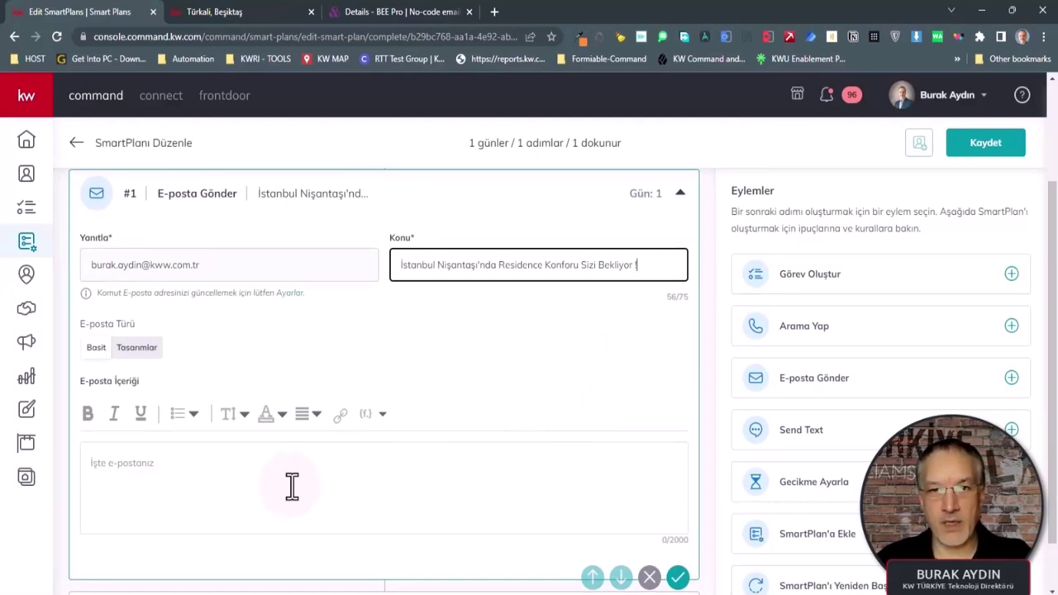
{"action": "scroll", "coordinate": [291, 488], "scroll_direction": "down", "scroll_amount": 1}
{"action": "scroll", "coordinate": [291, 487], "scroll_direction": "up", "scroll_amount": 1}
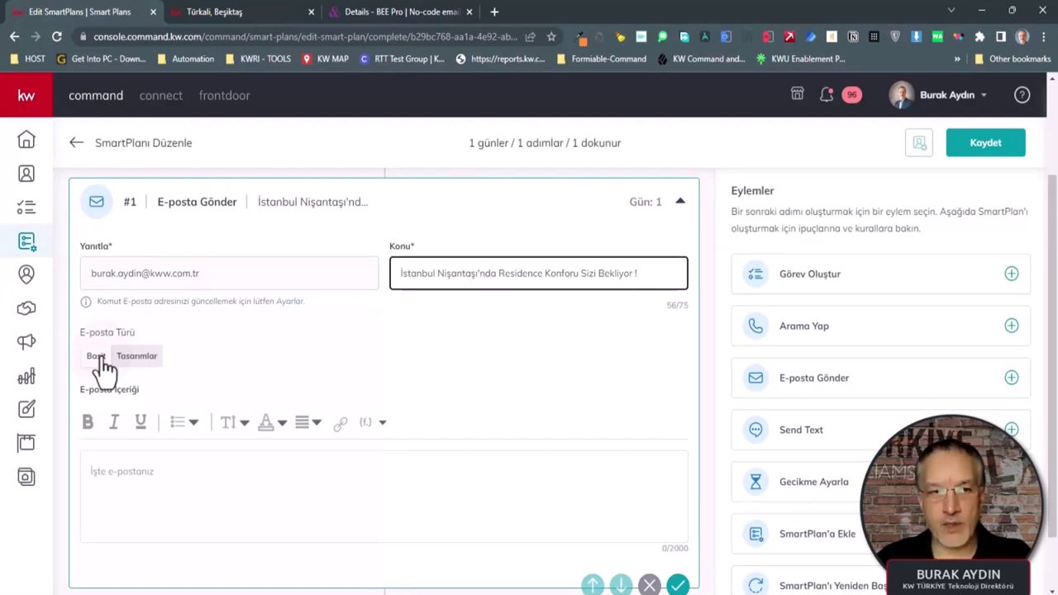
{"action": "left_click", "coordinate": [152, 480]}
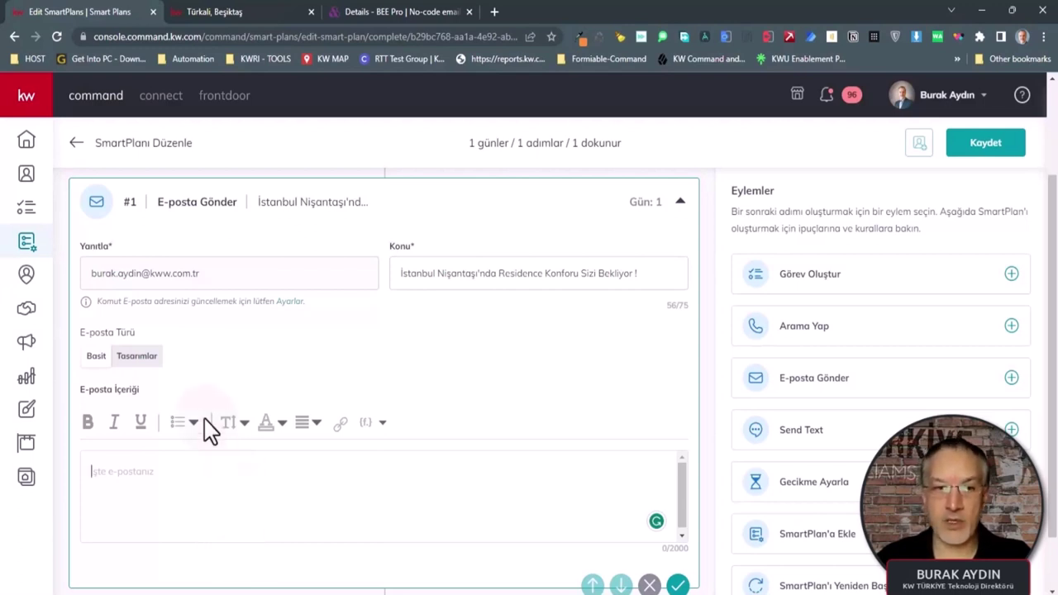
{"action": "left_click", "coordinate": [136, 356]}
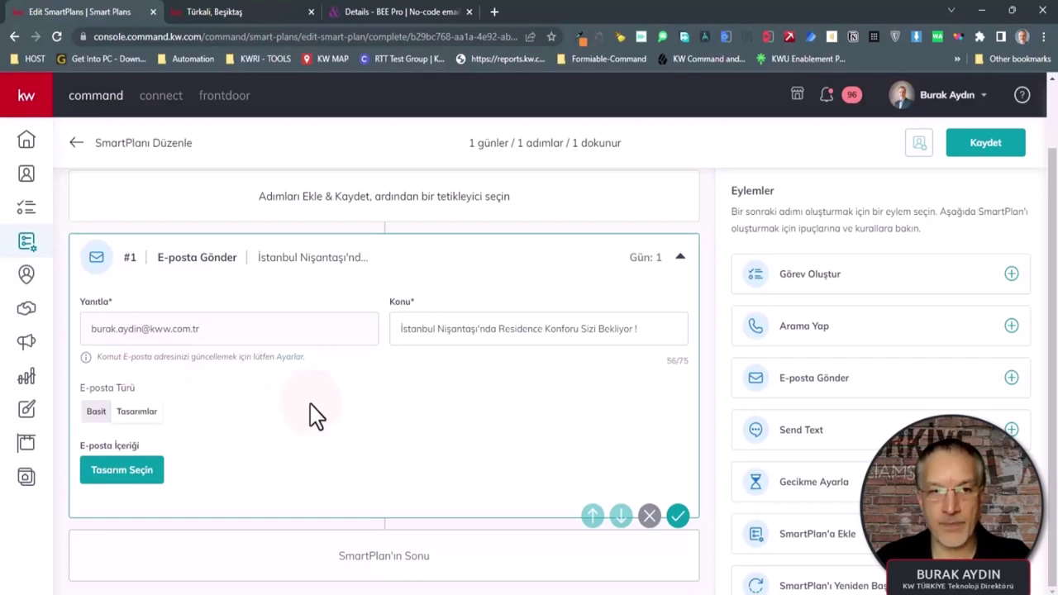
{"action": "left_click", "coordinate": [153, 486]}
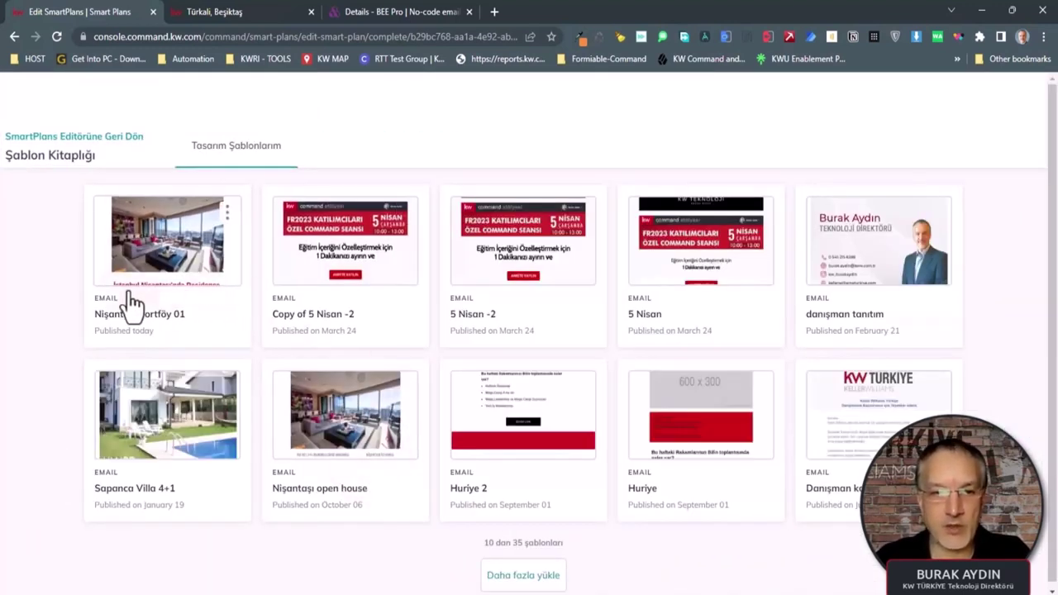
{"action": "left_click", "coordinate": [175, 248]}
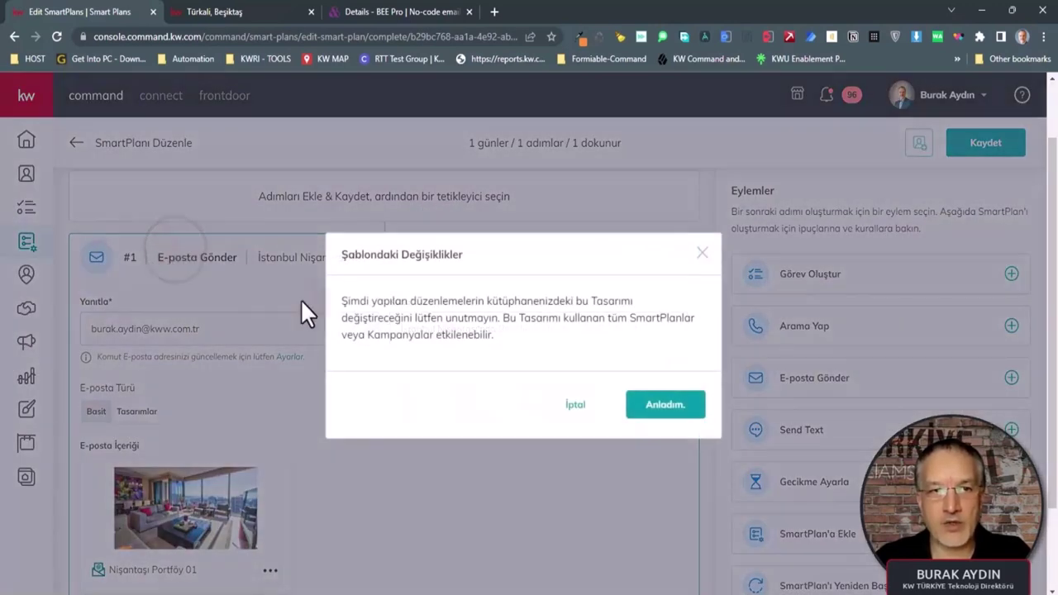
- Accept the template change notice, review the Nişantaşı Portföy 01 design, and save it to return to the plan's email step
{"action": "left_click", "coordinate": [665, 409]}
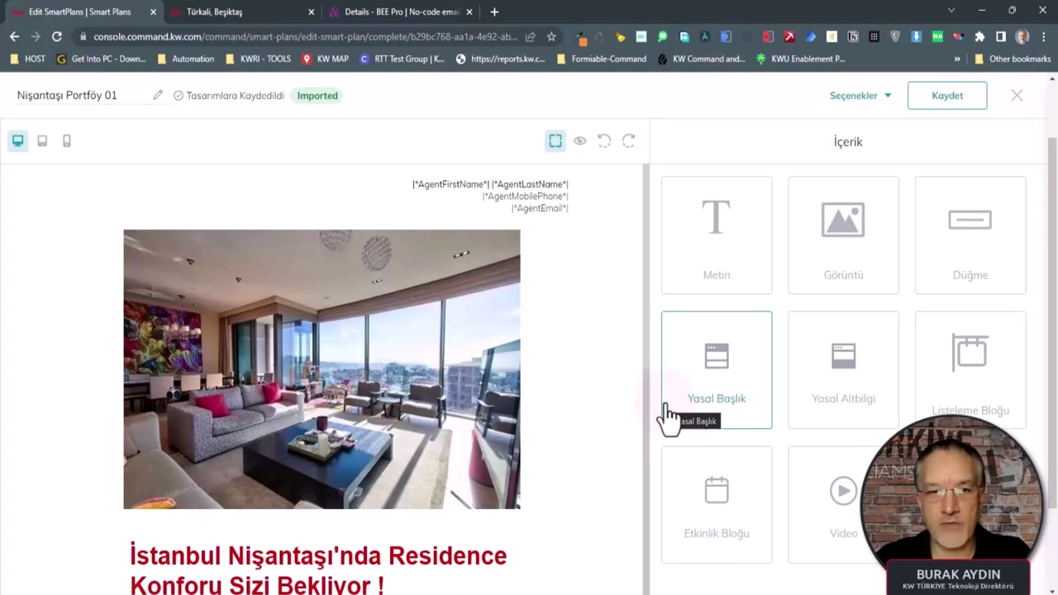
{"action": "scroll", "coordinate": [569, 493], "scroll_direction": "down", "scroll_amount": 4}
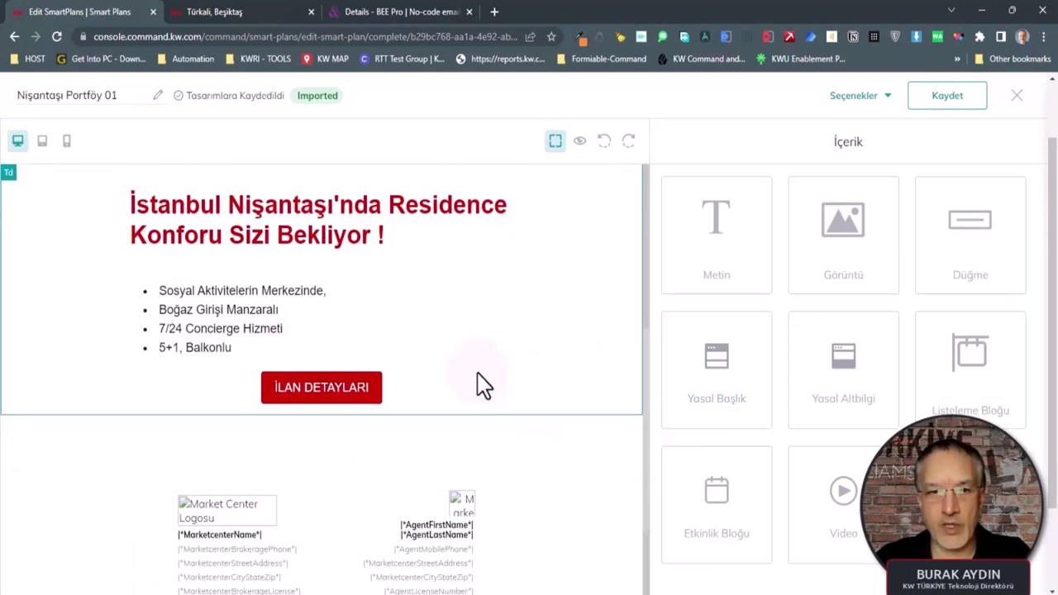
{"action": "left_click", "coordinate": [1016, 96]}
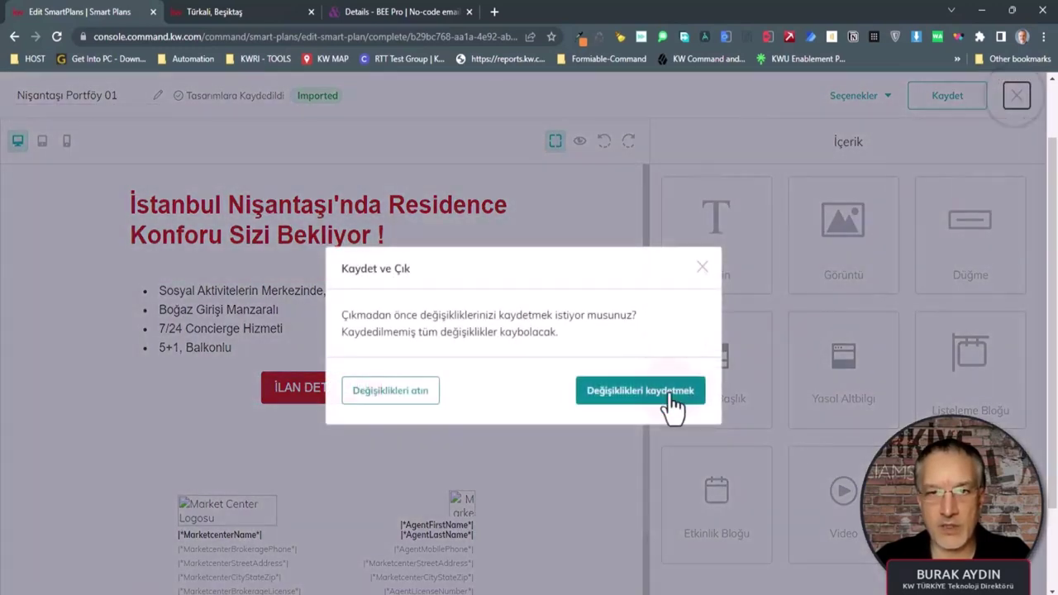
{"action": "left_click", "coordinate": [670, 395]}
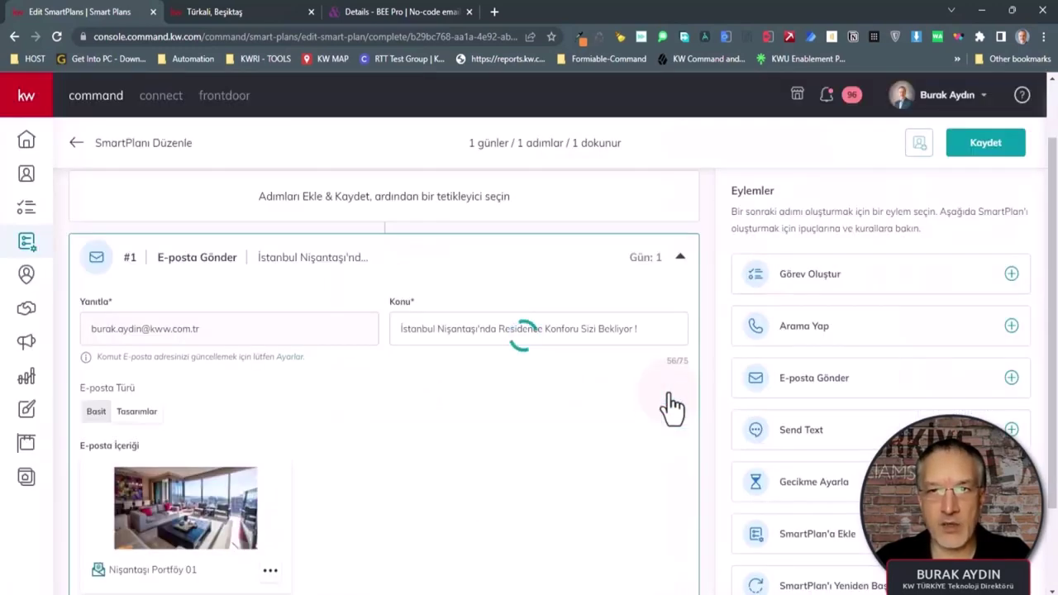
{"action": "scroll", "coordinate": [251, 501], "scroll_direction": "down", "scroll_amount": 2}
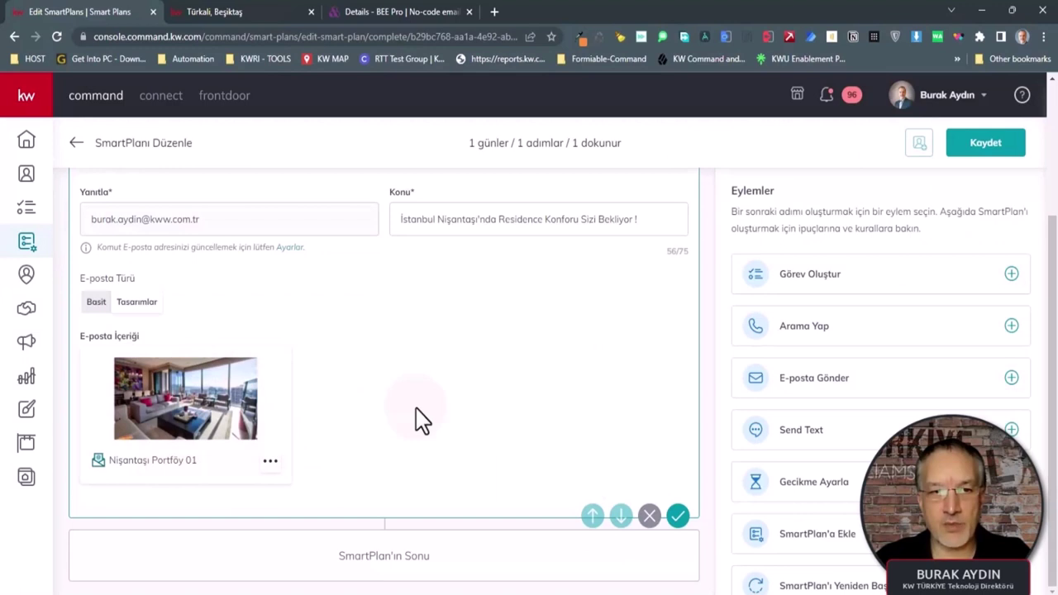
{"action": "scroll", "coordinate": [416, 408], "scroll_direction": "up", "scroll_amount": 3}
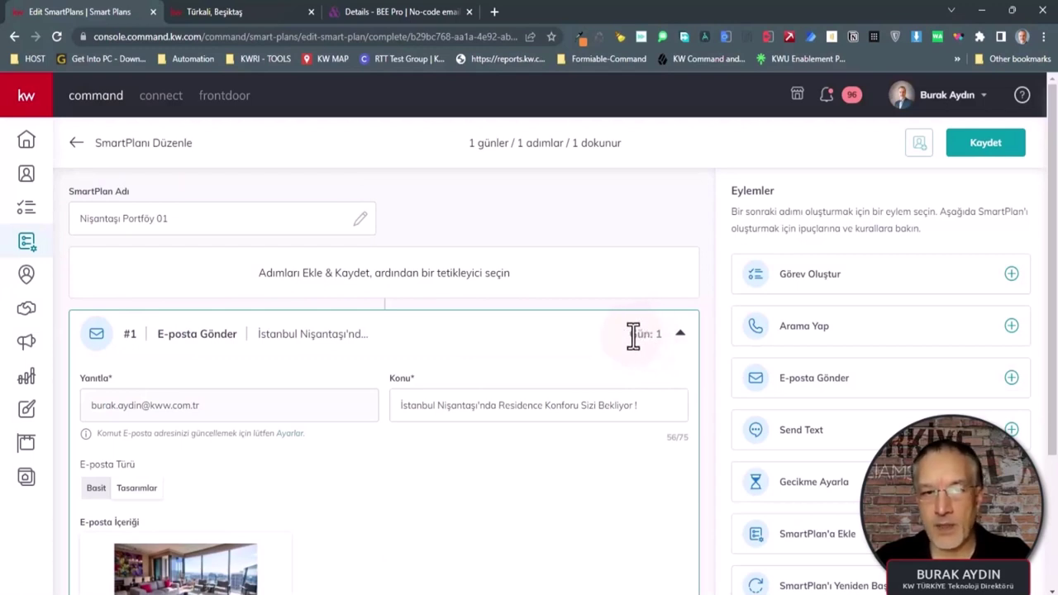
- Save the Nişantaşı Portföy 01 SmartPlan with its day 1 email step and go to the contacts list
{"action": "left_click_drag", "start_coordinate": [630, 334], "coordinate": [663, 335]}
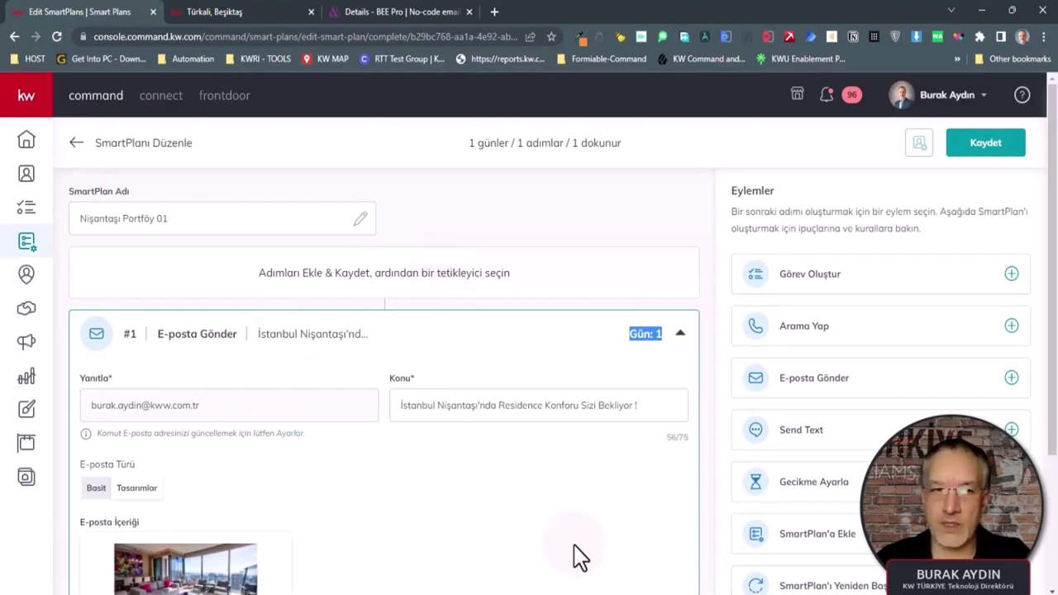
{"action": "left_click", "coordinate": [998, 151]}
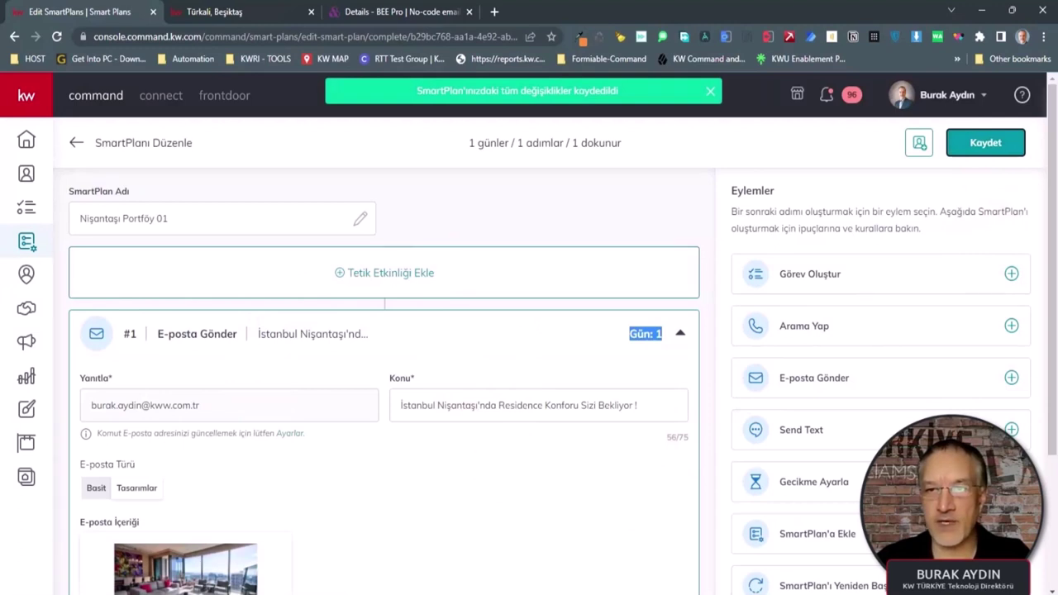
{"action": "left_click", "coordinate": [28, 176]}
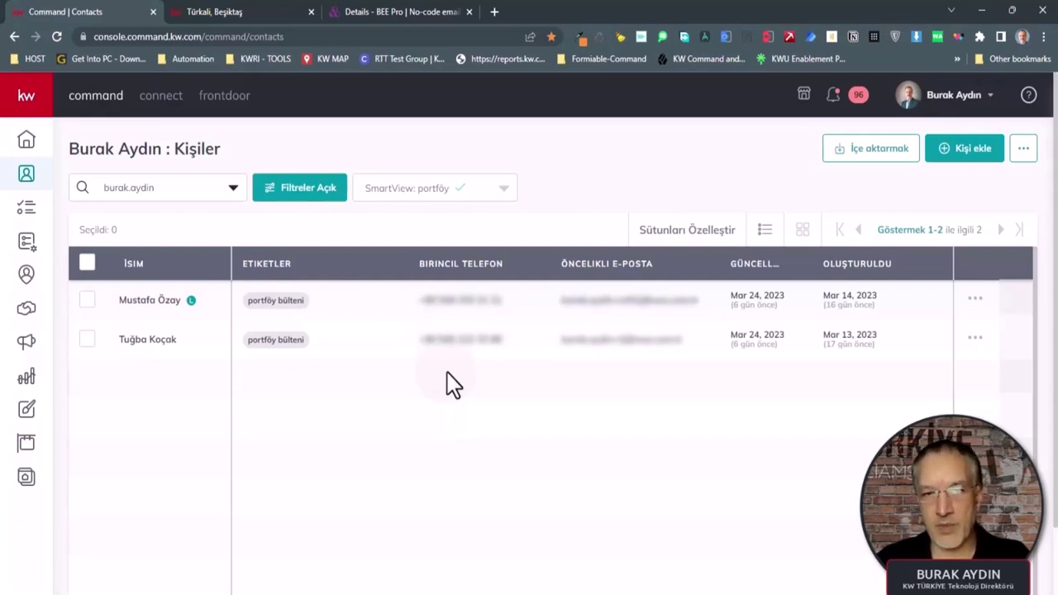
- Select all contacts in the filtered portföy list and choose the Nişantaşı Portföy 01 SmartPlan to add them to
{"action": "left_click", "coordinate": [88, 264]}
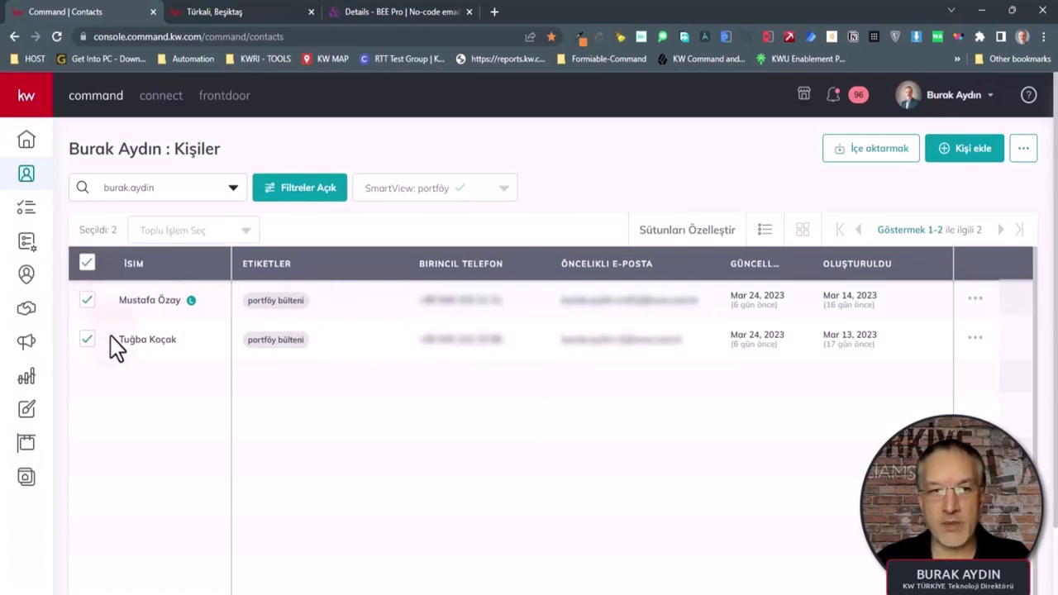
{"action": "left_click", "coordinate": [213, 238]}
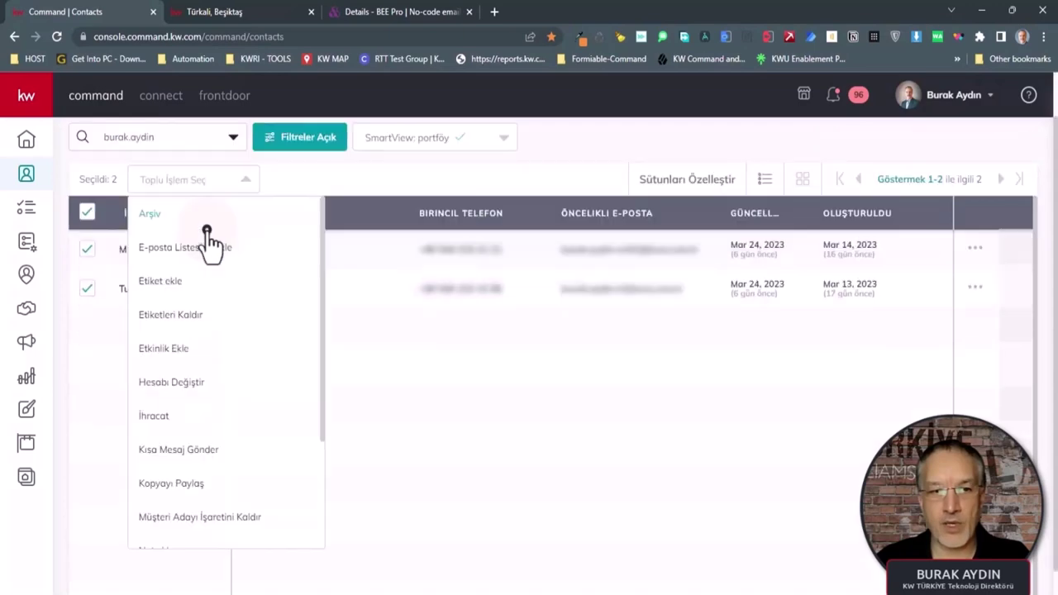
{"action": "scroll", "coordinate": [238, 484], "scroll_direction": "down", "scroll_amount": 3}
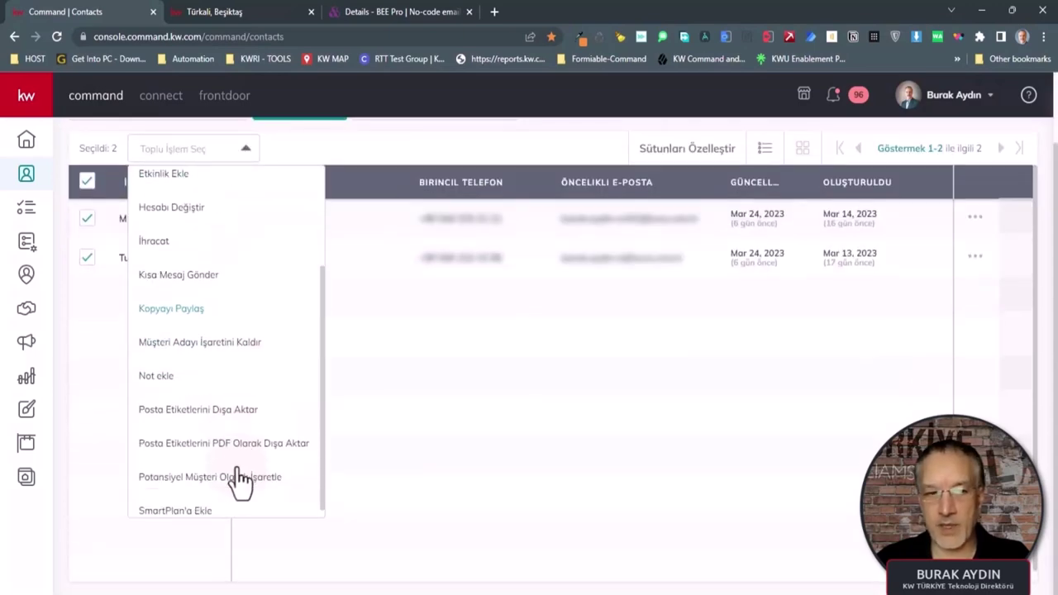
{"action": "left_click", "coordinate": [178, 501]}
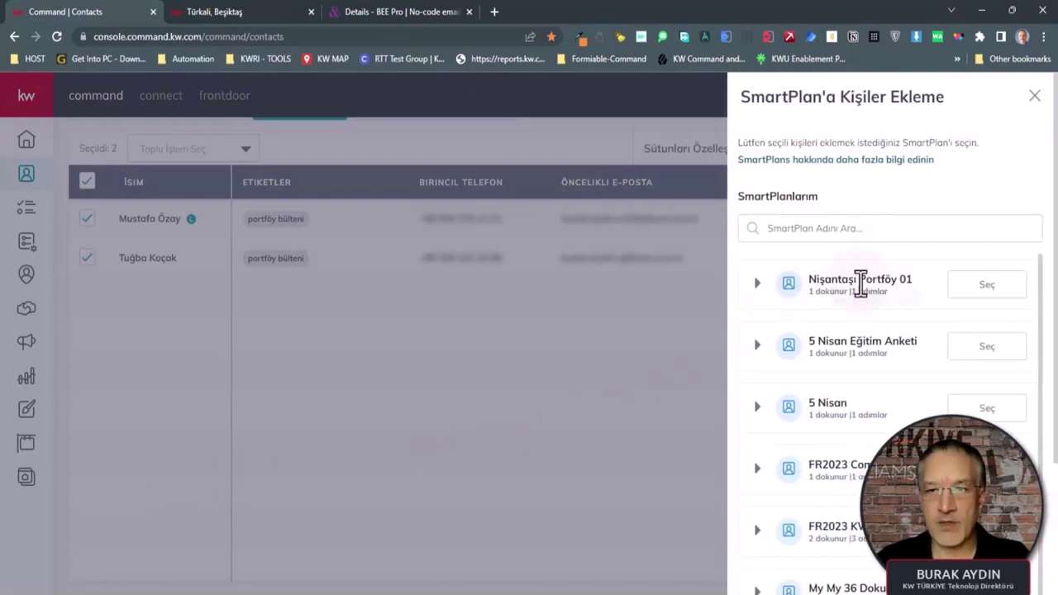
{"action": "left_click", "coordinate": [979, 288]}
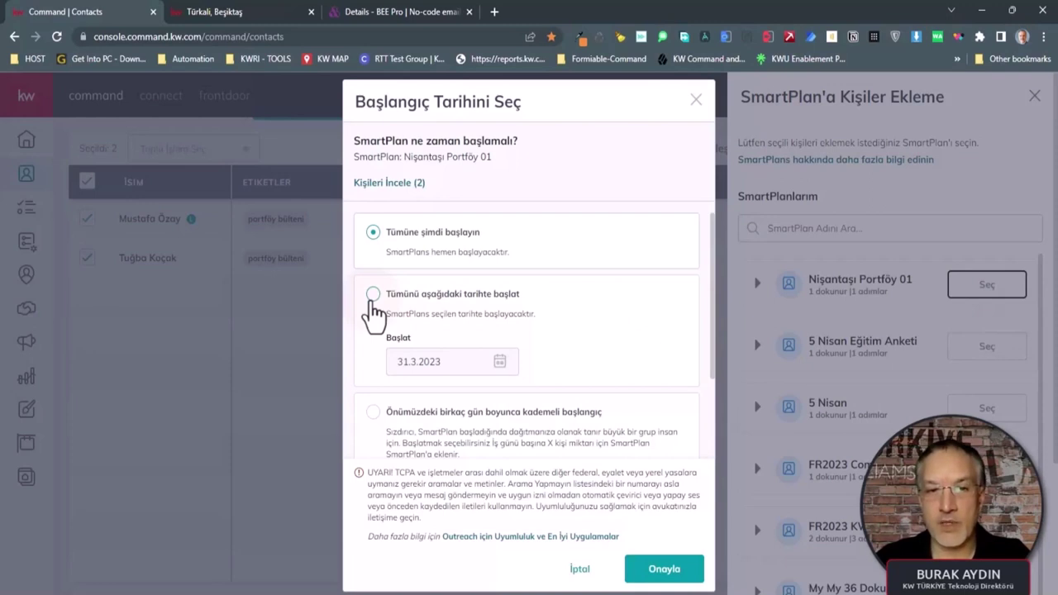
{"action": "left_click", "coordinate": [499, 362]}
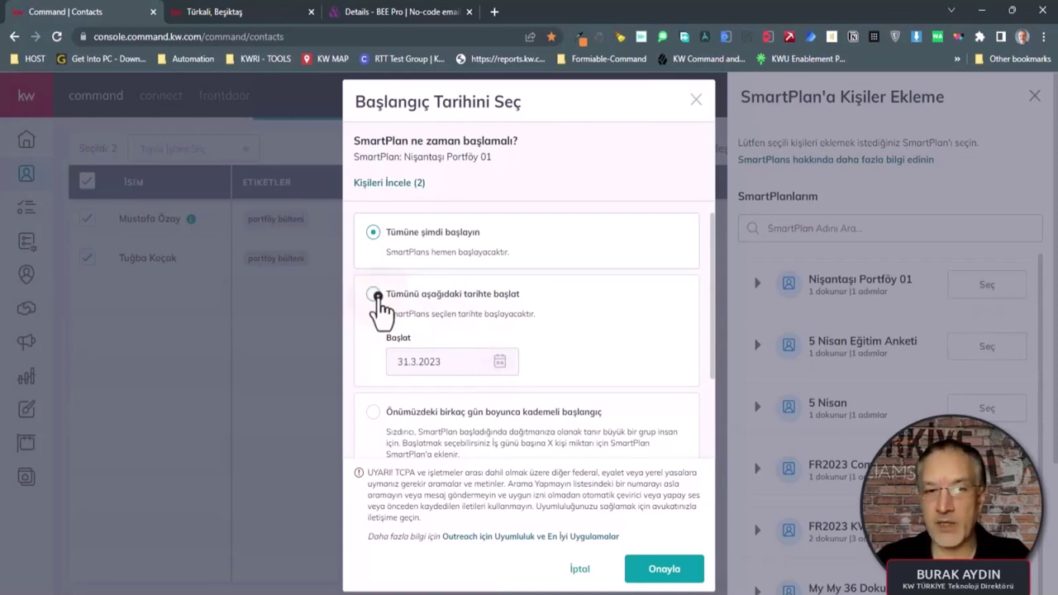
{"action": "left_click", "coordinate": [373, 294]}
{"action": "left_click", "coordinate": [499, 362]}
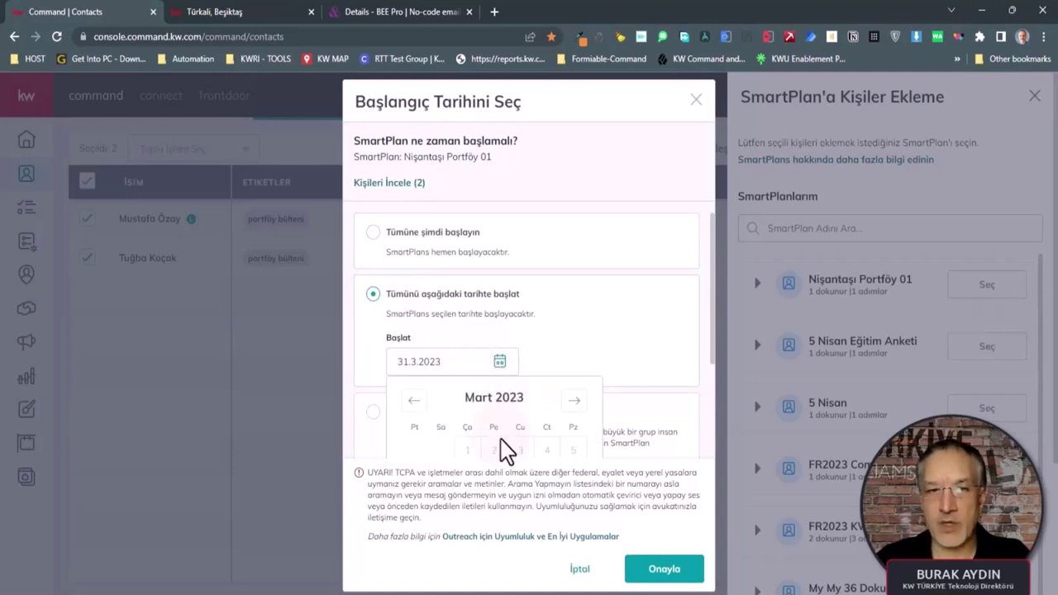
{"action": "left_click", "coordinate": [573, 337]}
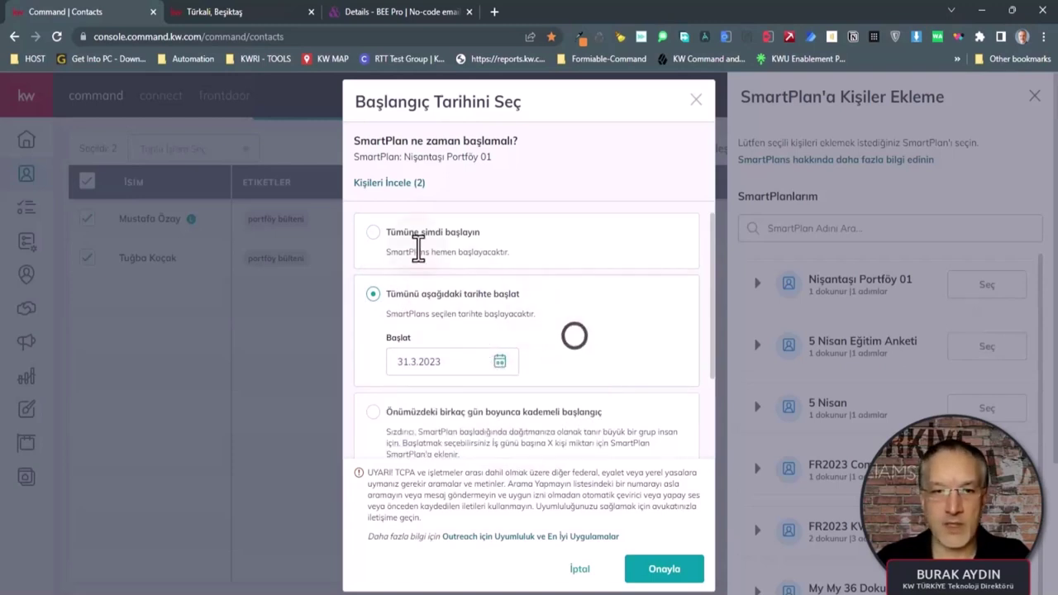
- Set the SmartPlan to start immediately for all selected contacts (Tümüne şimdi başlayın) and confirm the enrolment
{"action": "left_click", "coordinate": [371, 232]}
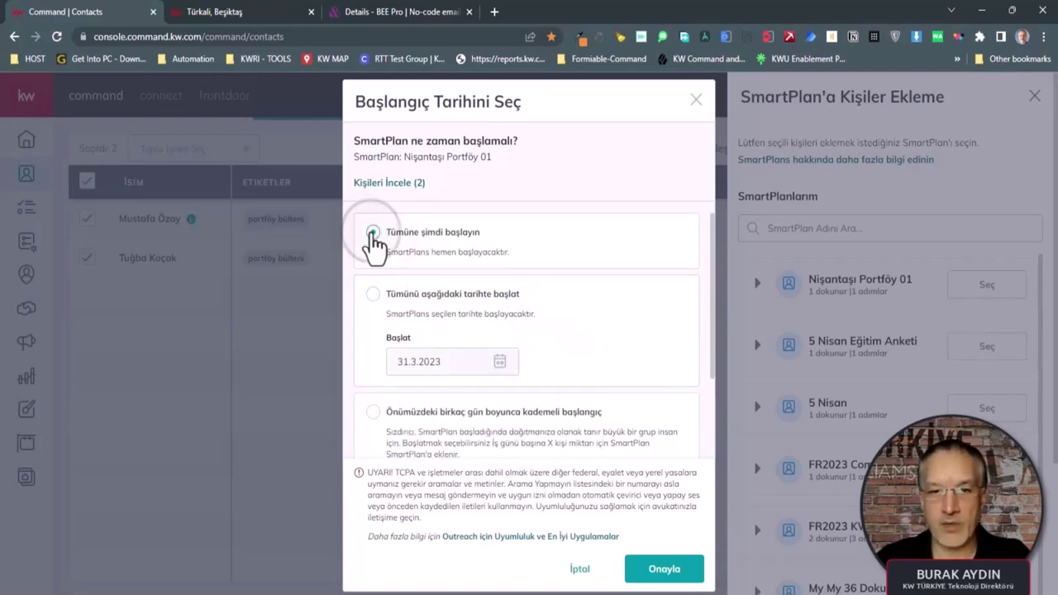
{"action": "left_click", "coordinate": [658, 571]}
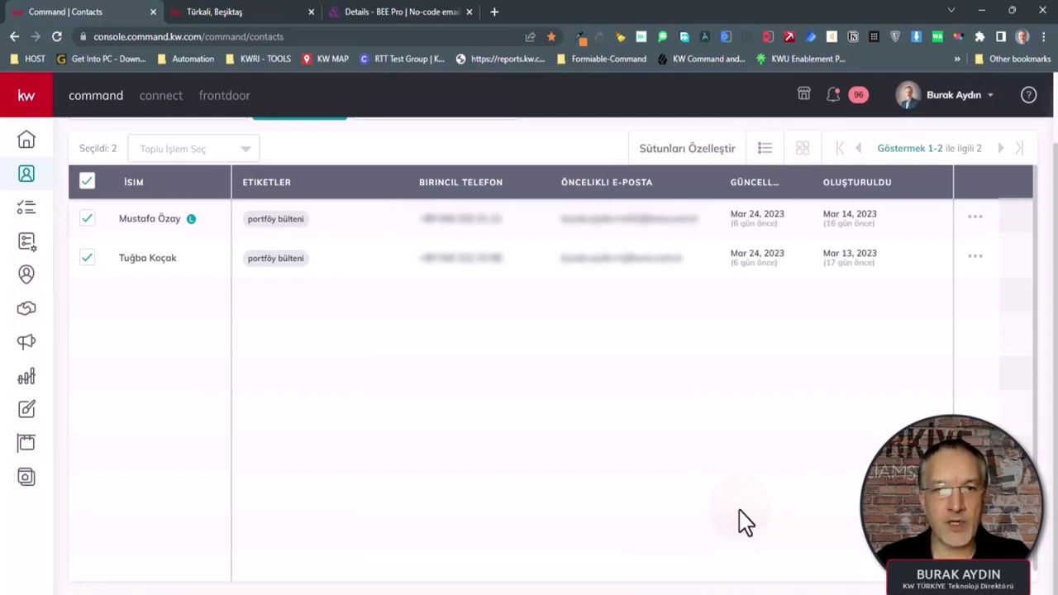
- Open the second listed contact's record and check its timeline for the SmartPlan email, its send time and subject
{"action": "left_click", "coordinate": [162, 260]}
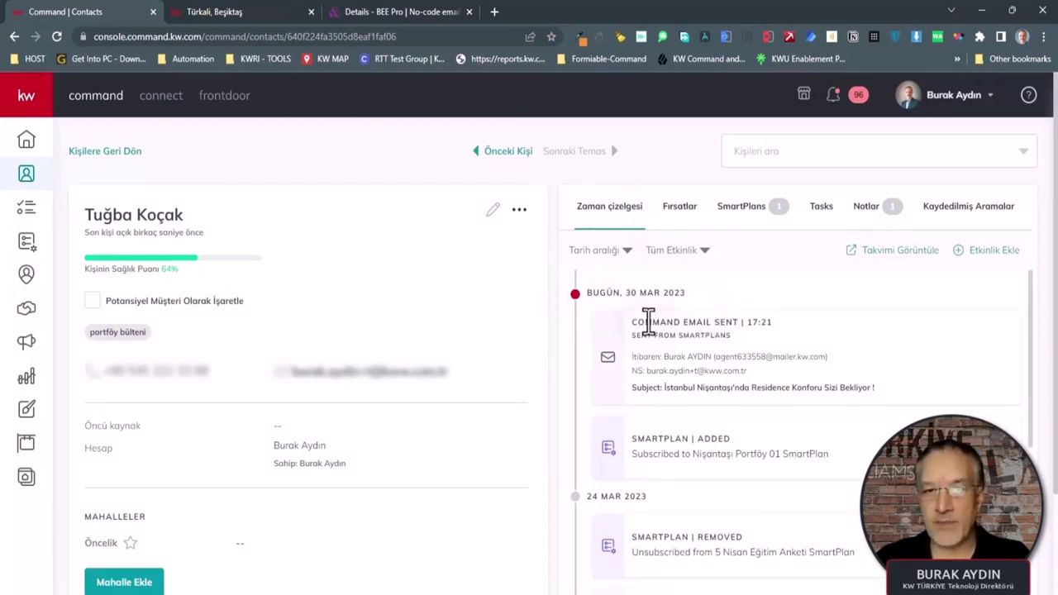
{"action": "left_click_drag", "start_coordinate": [637, 321], "coordinate": [780, 335]}
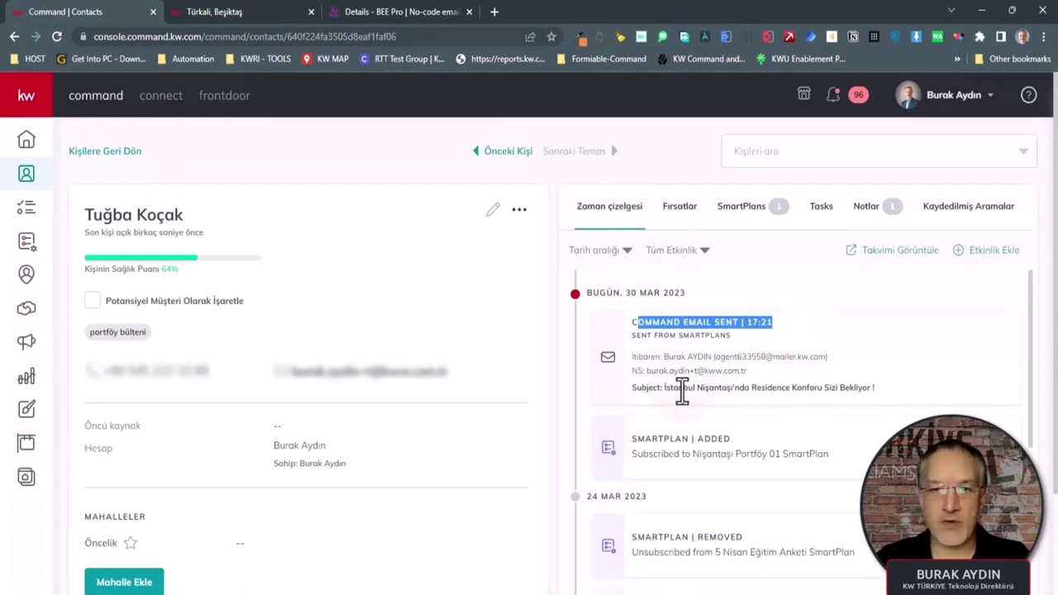
{"action": "left_click_drag", "start_coordinate": [664, 387], "coordinate": [840, 394]}
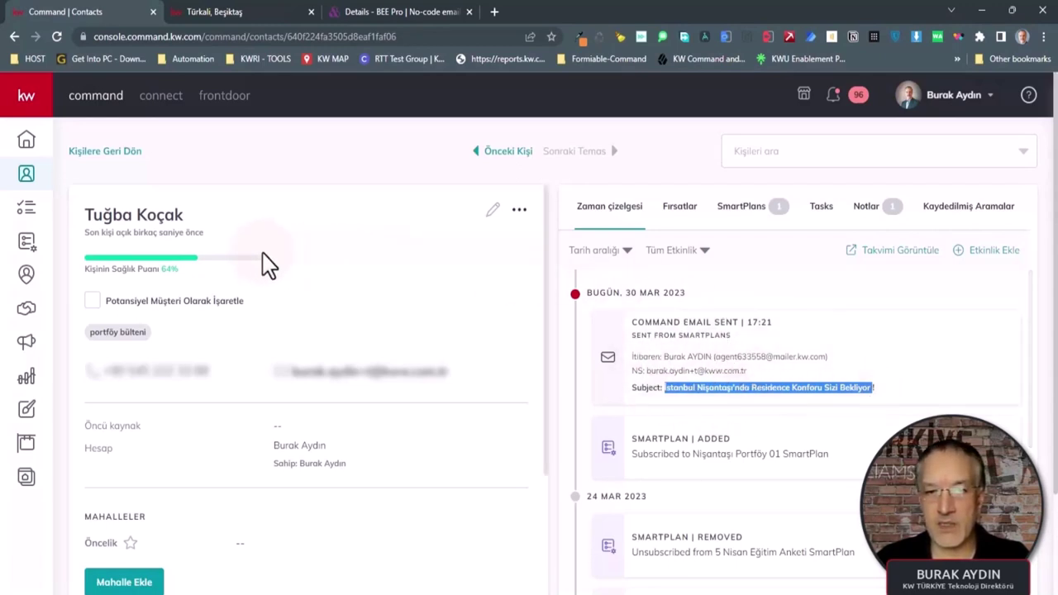
{"action": "scroll", "coordinate": [694, 467], "scroll_direction": "down", "scroll_amount": 3}
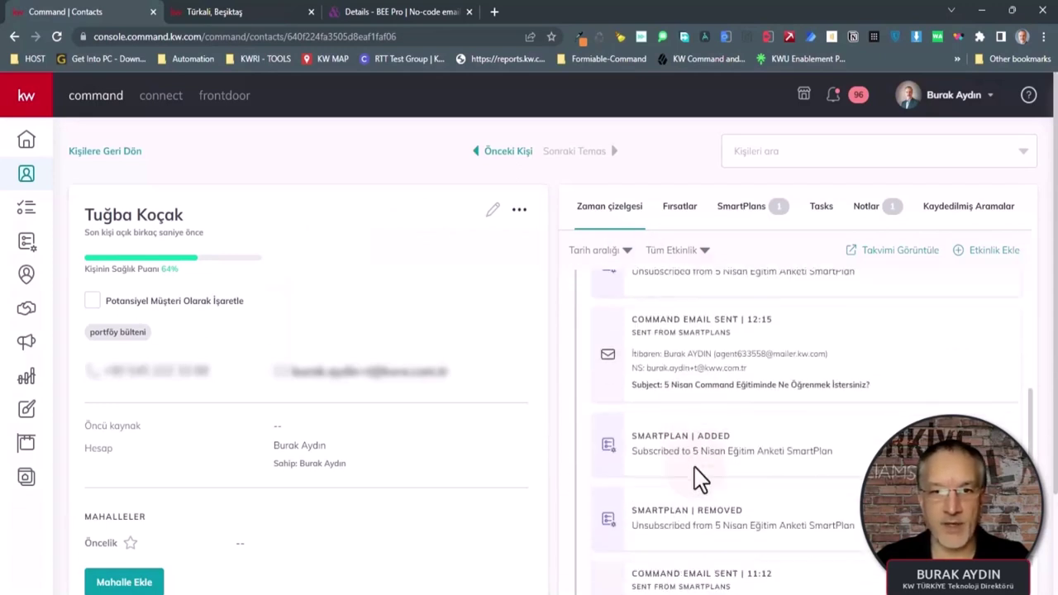
{"action": "scroll", "coordinate": [694, 467], "scroll_direction": "up", "scroll_amount": 3}
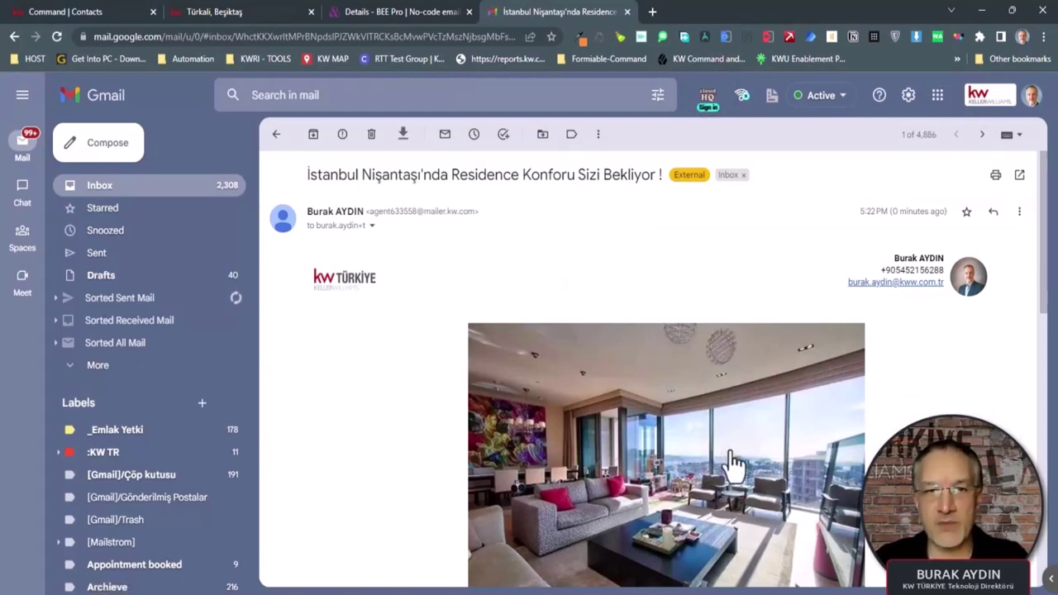
- Examine the received email in Gmail, from its subject, header and photo through the headline and feature list to the footer
{"action": "scroll", "coordinate": [918, 402], "scroll_direction": "down", "scroll_amount": 3}
{"action": "scroll", "coordinate": [918, 401], "scroll_direction": "up", "scroll_amount": 3}
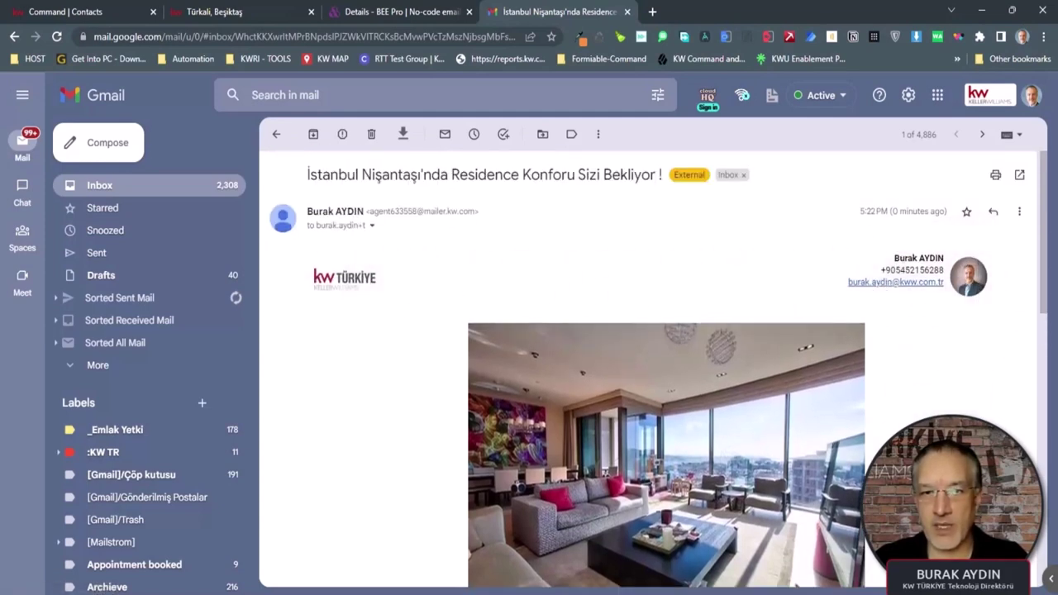
{"action": "scroll", "coordinate": [977, 285], "scroll_direction": "down", "scroll_amount": 2}
{"action": "scroll", "coordinate": [976, 285], "scroll_direction": "up", "scroll_amount": 2}
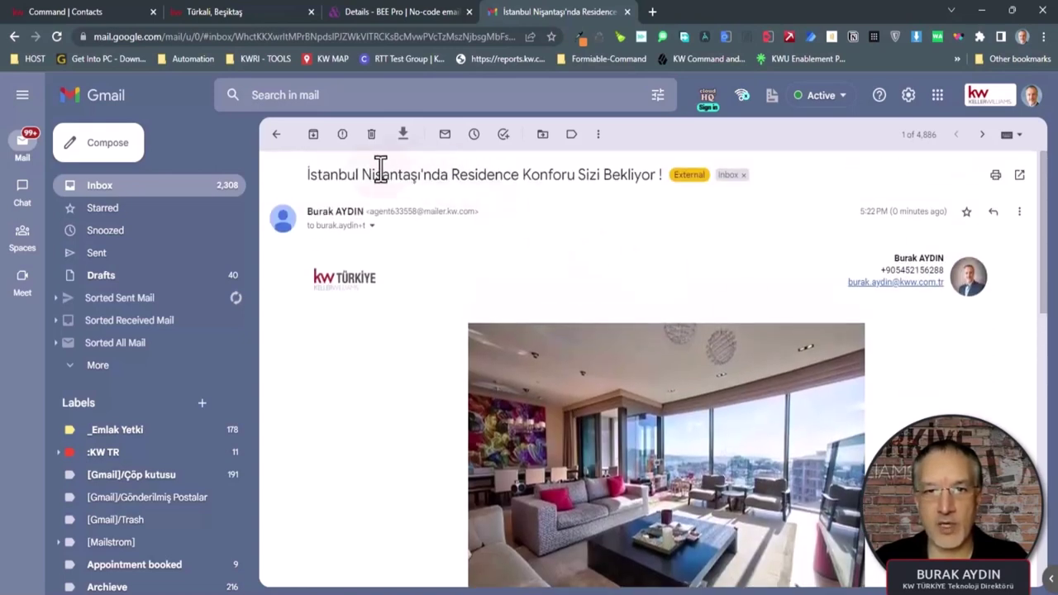
{"action": "scroll", "coordinate": [927, 408], "scroll_direction": "down", "scroll_amount": 2}
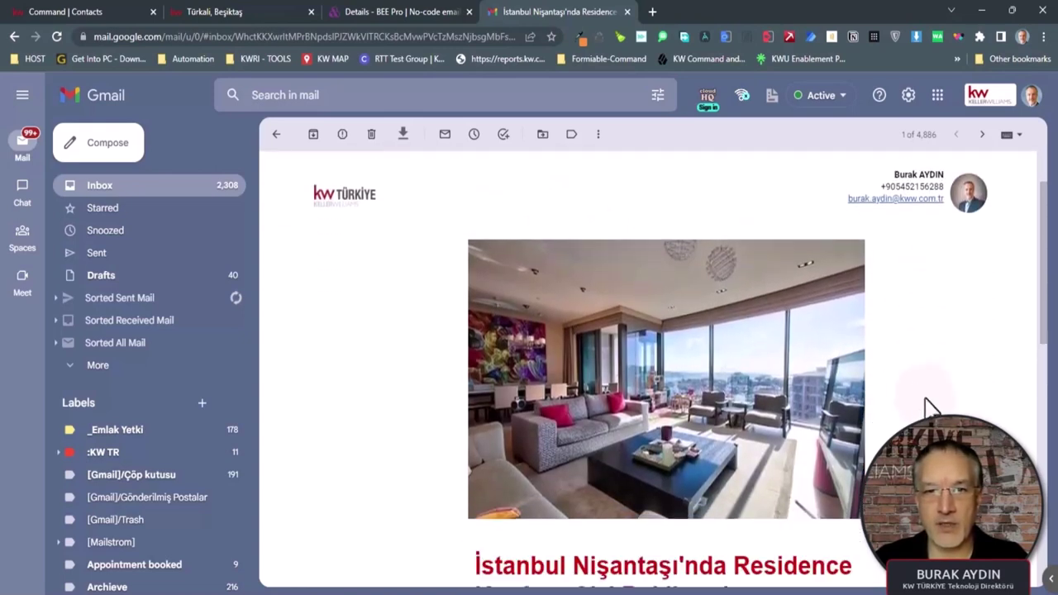
{"action": "scroll", "coordinate": [859, 405], "scroll_direction": "down", "scroll_amount": 1}
{"action": "scroll", "coordinate": [859, 404], "scroll_direction": "down", "scroll_amount": 1}
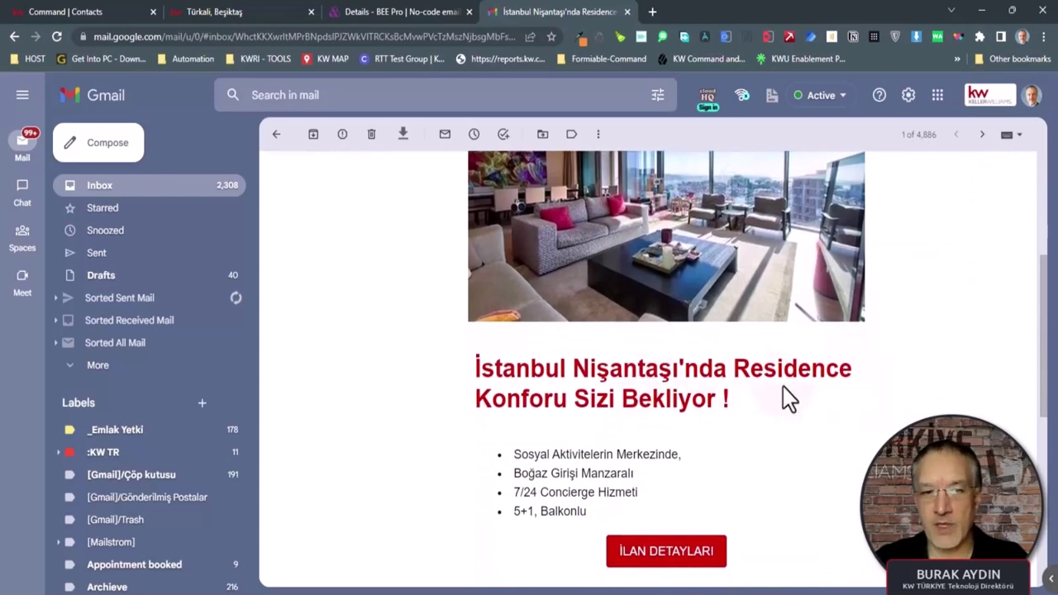
{"action": "scroll", "coordinate": [744, 454], "scroll_direction": "down", "scroll_amount": 3}
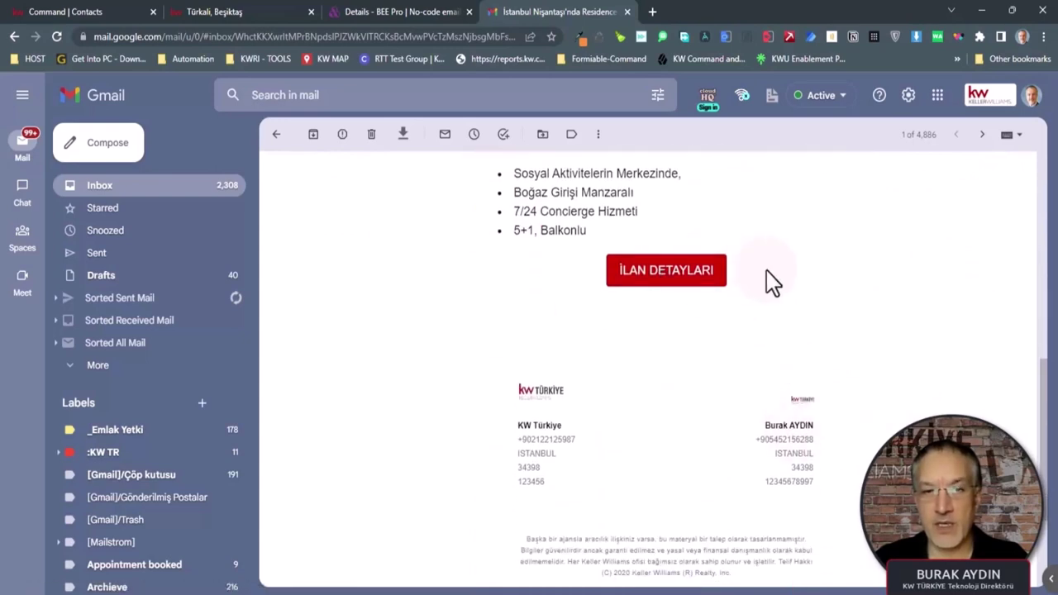
- Open the property listing through the email's İLAN DETAYLARI link and look over its photos, description and details
{"action": "left_click", "coordinate": [676, 275]}
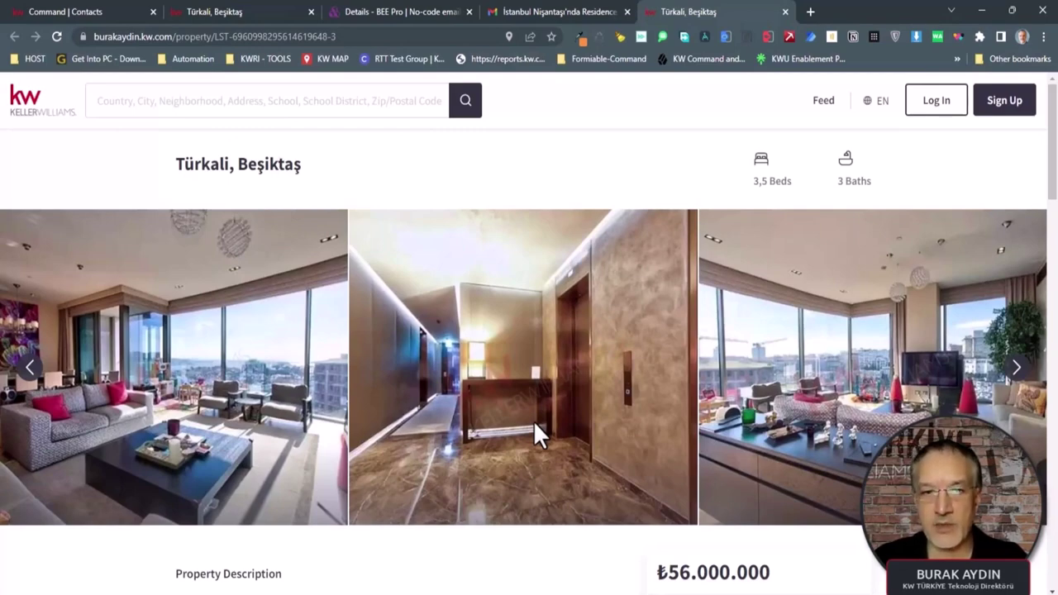
{"action": "scroll", "coordinate": [533, 421], "scroll_direction": "down", "scroll_amount": 4}
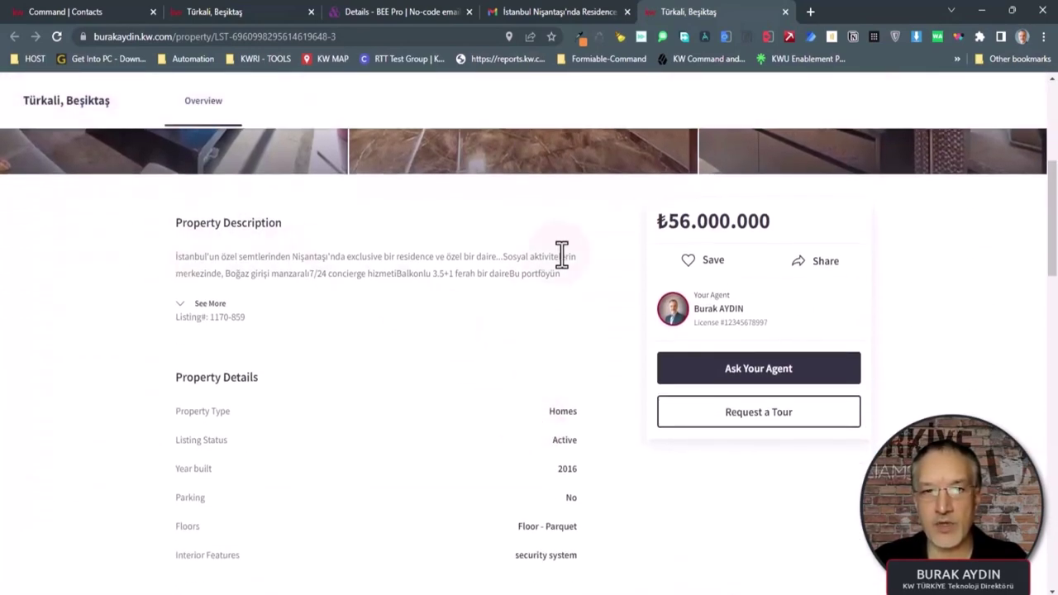
{"action": "scroll", "coordinate": [816, 347], "scroll_direction": "up", "scroll_amount": 4}
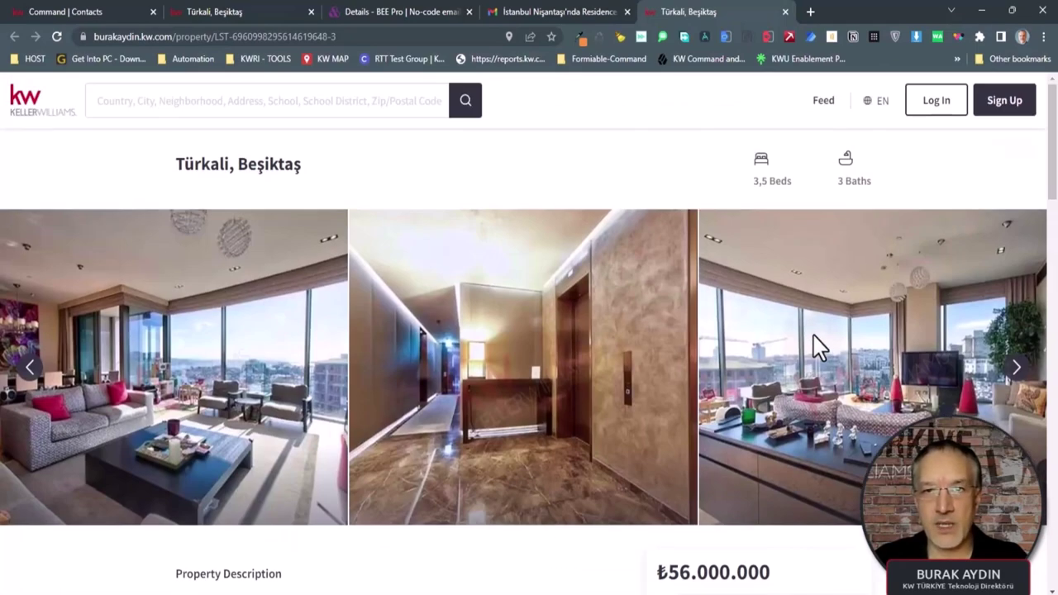
- Switch the listing page's language to Türkçe and review the property details in that language
{"action": "left_click", "coordinate": [879, 101]}
{"action": "left_click", "coordinate": [794, 425]}
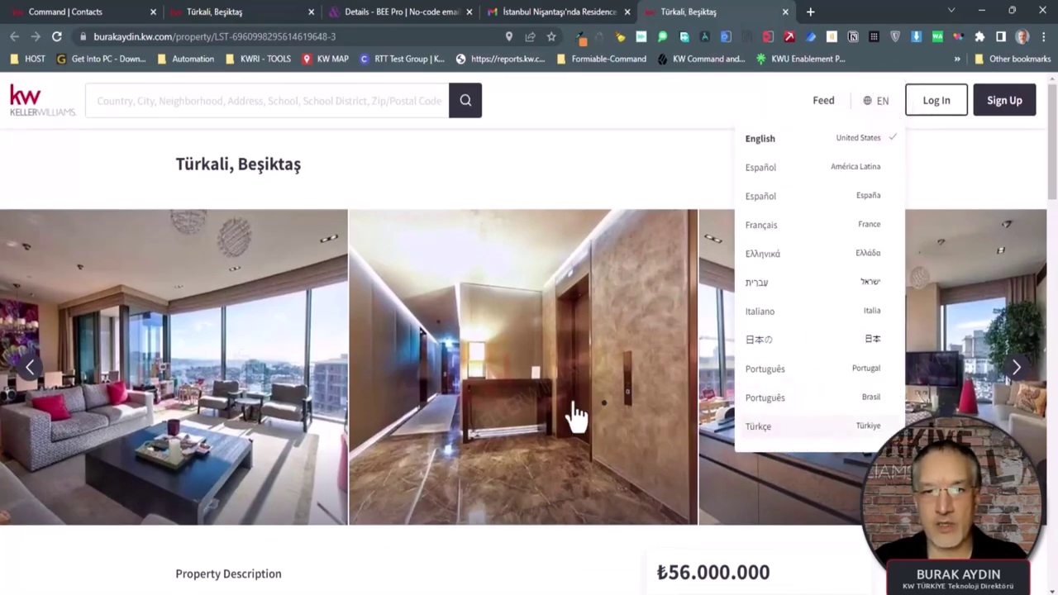
{"action": "scroll", "coordinate": [517, 391], "scroll_direction": "down", "scroll_amount": 3}
{"action": "scroll", "coordinate": [518, 393], "scroll_direction": "down", "scroll_amount": 3}
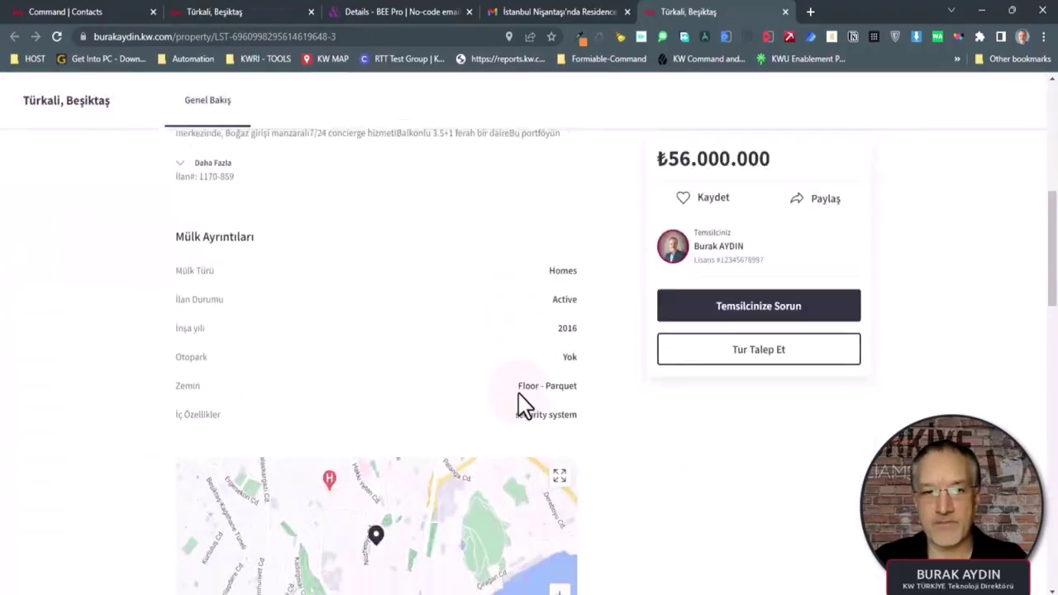